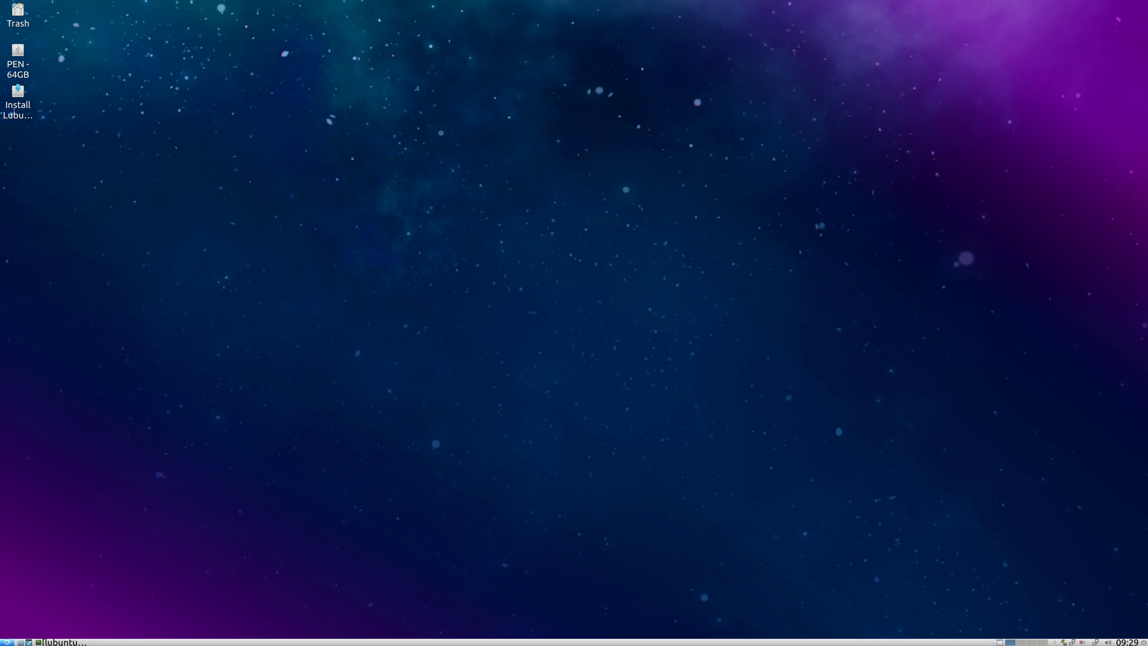
# Open labs.rd.ciencias.ulisboa.pt/book/ in Firefox at Data Retrieval, docked to the left half
pyautogui.click(11, 641)
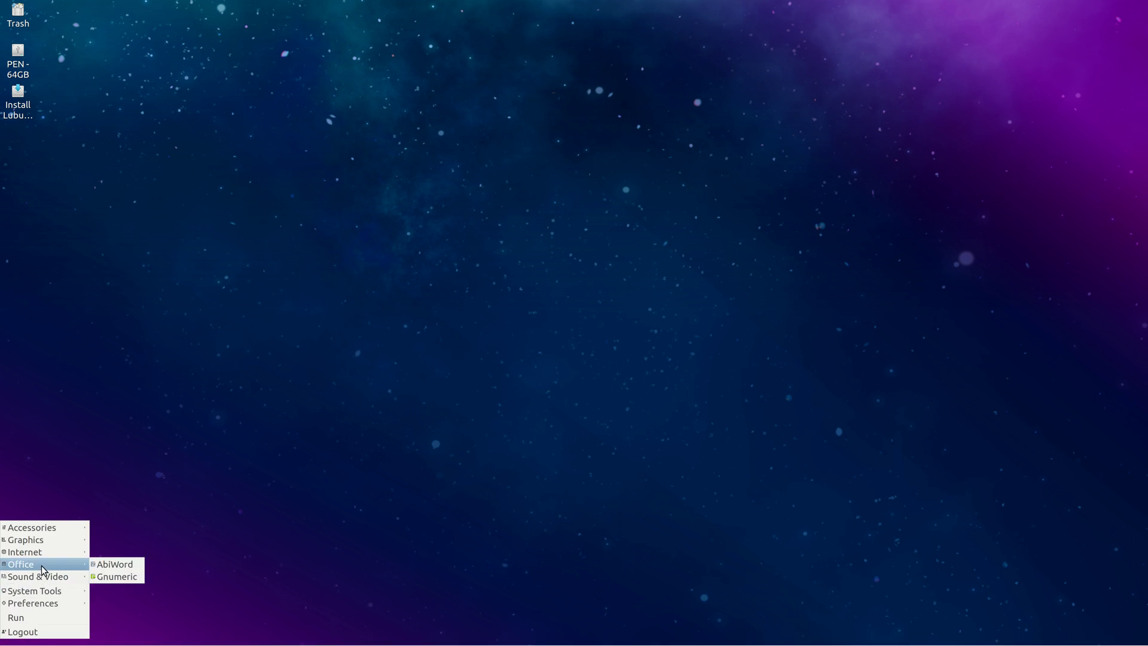
pyautogui.moveTo(27, 551)
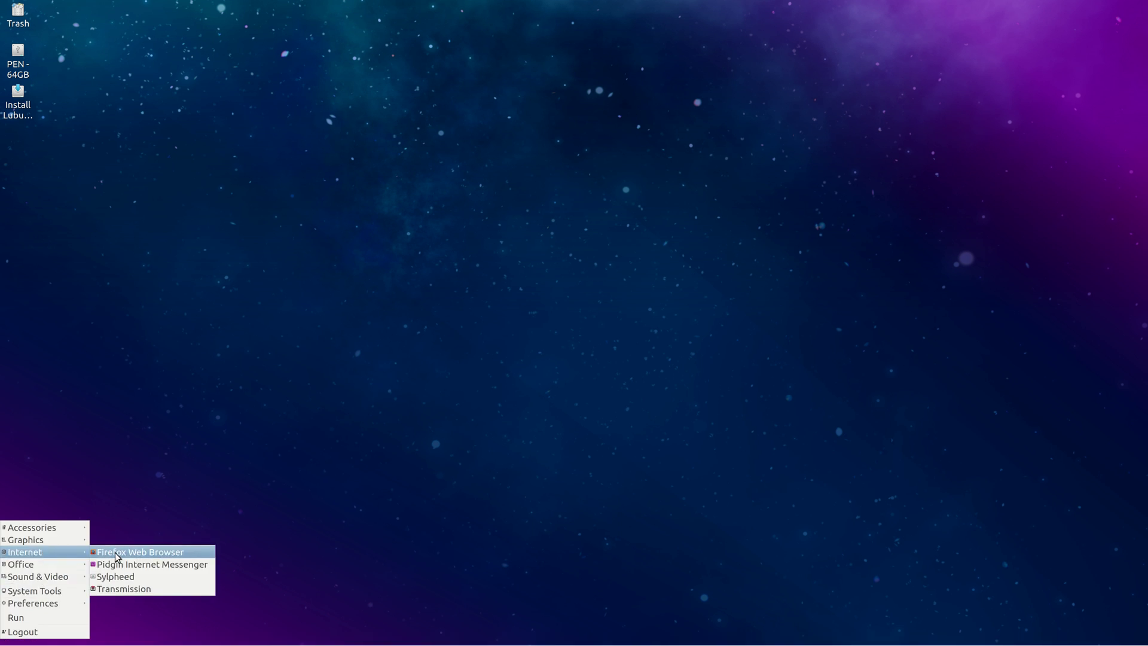
pyautogui.click(114, 552)
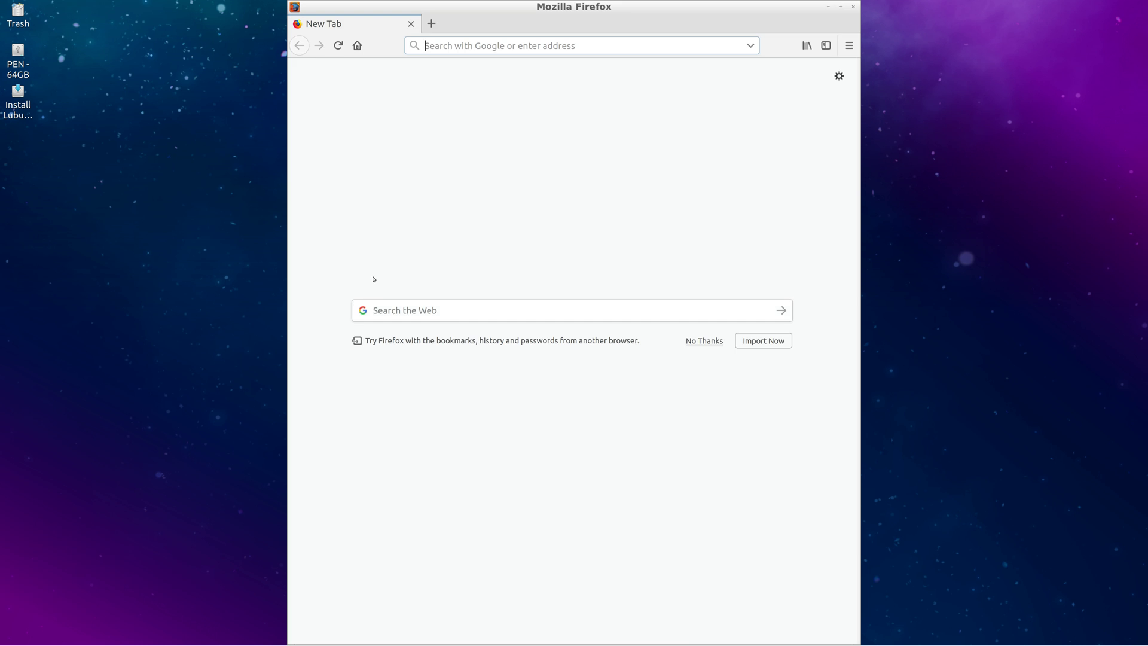
pyautogui.write('labs')
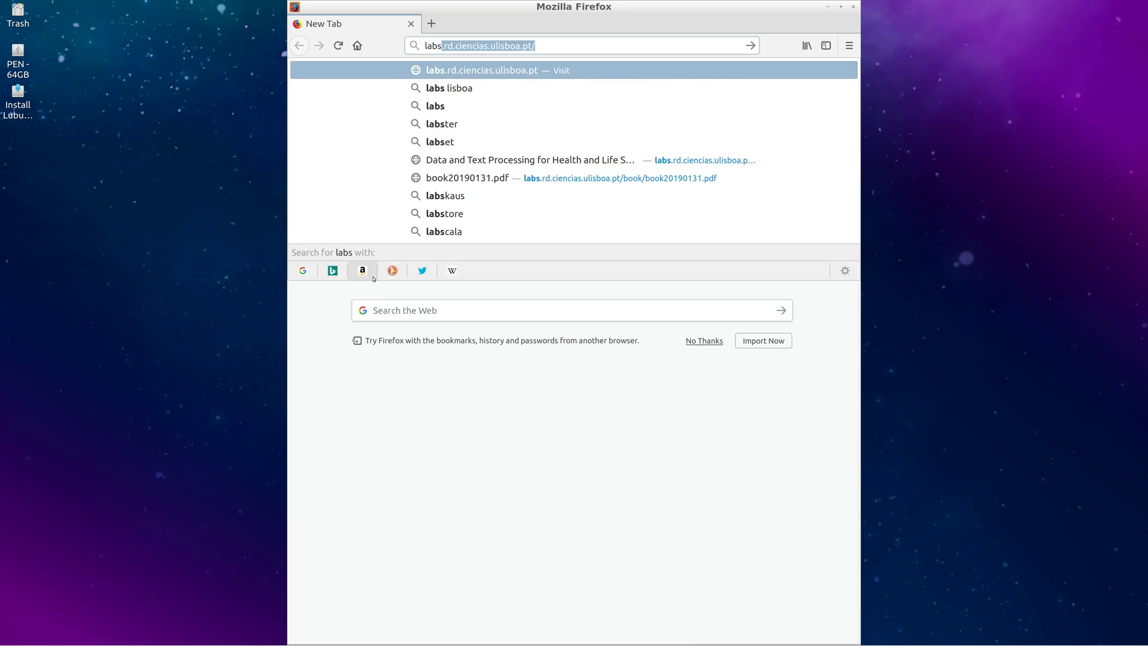
pyautogui.write('.rd.ciencias.ulisboa.pt/book/')
pyautogui.press('Return')
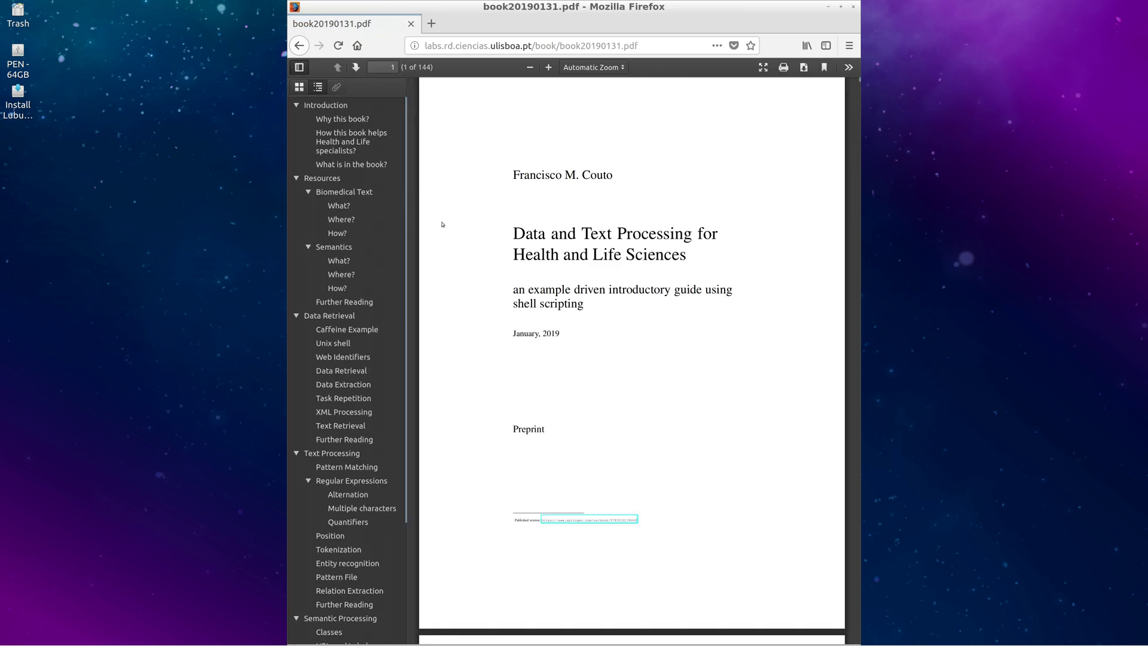
pyautogui.click(342, 371)
pyautogui.press('super+Left')
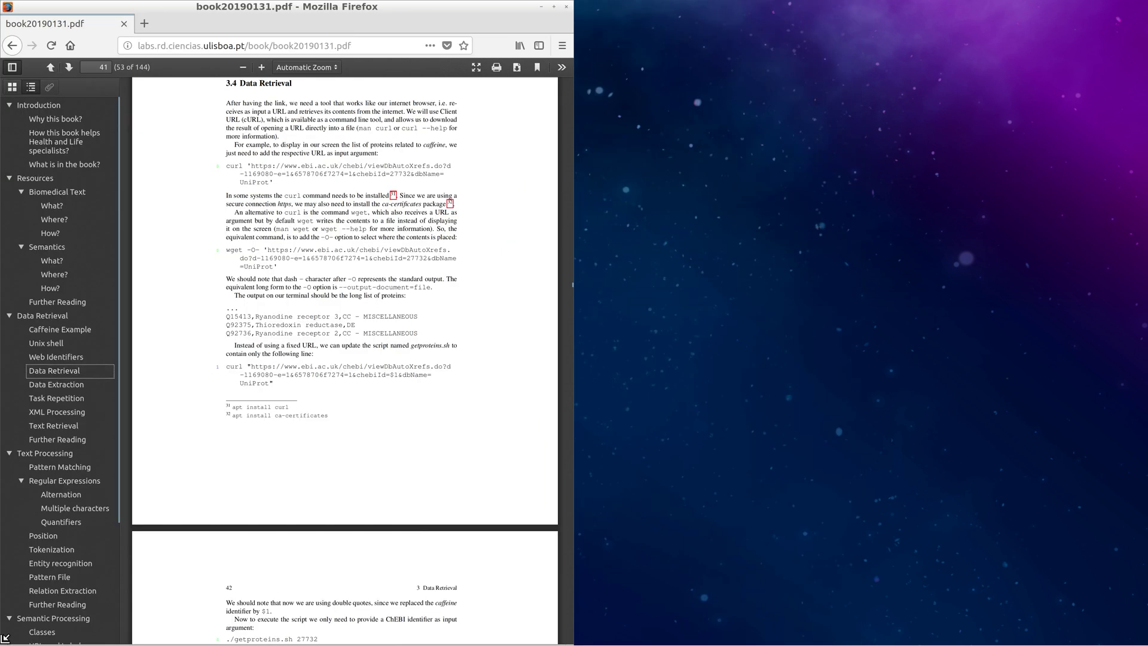
pyautogui.press('super')
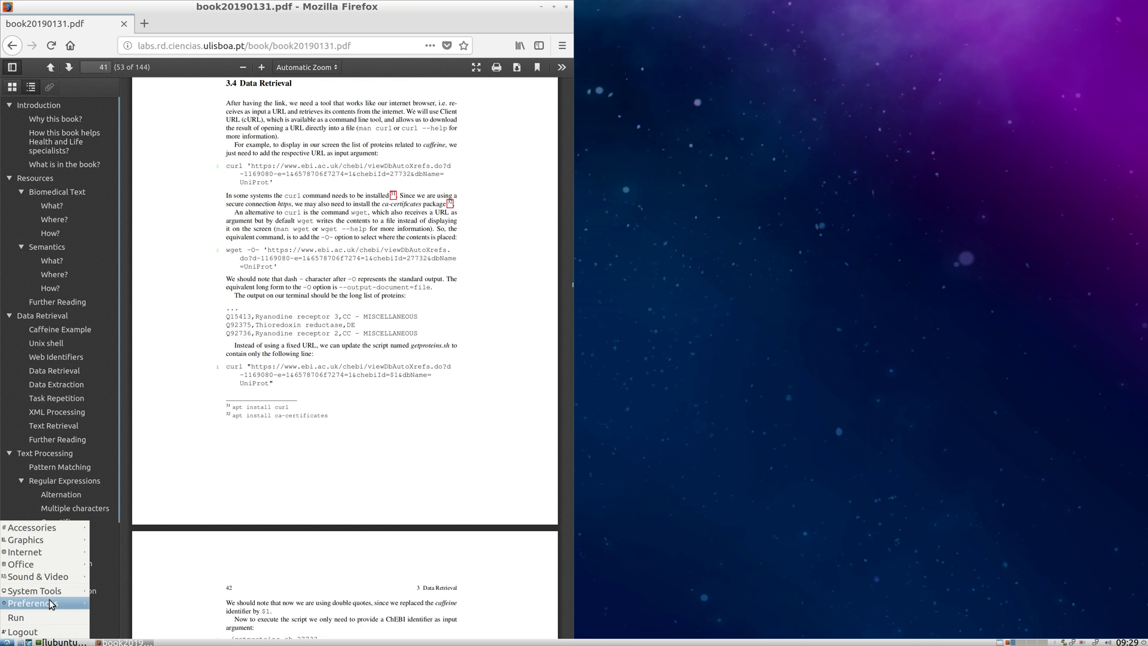
pyautogui.moveTo(35, 590)
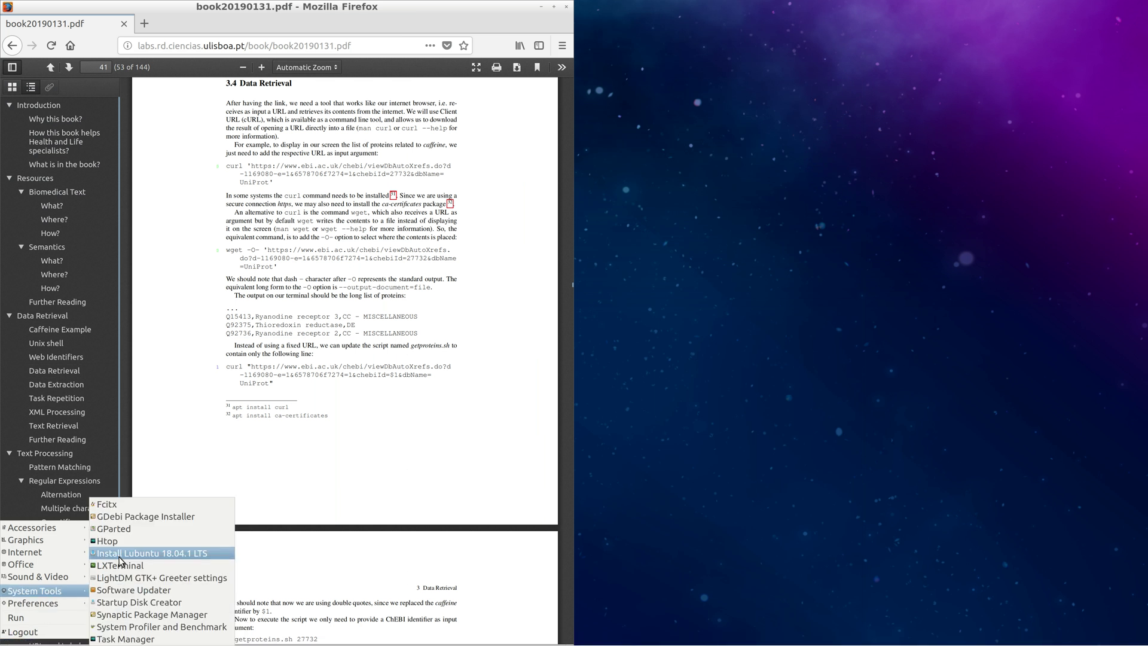
# Dock LXTerminal on the right half and select 'apt install curl' in the PDF footnote
pyautogui.click(120, 565)
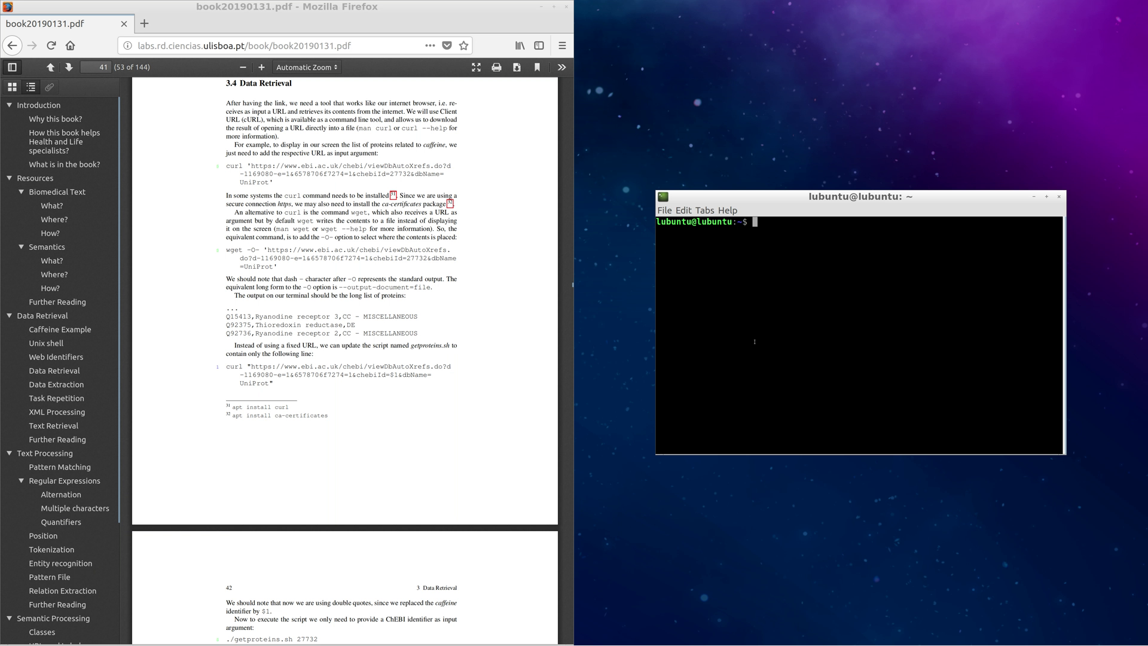
pyautogui.press('super+Right')
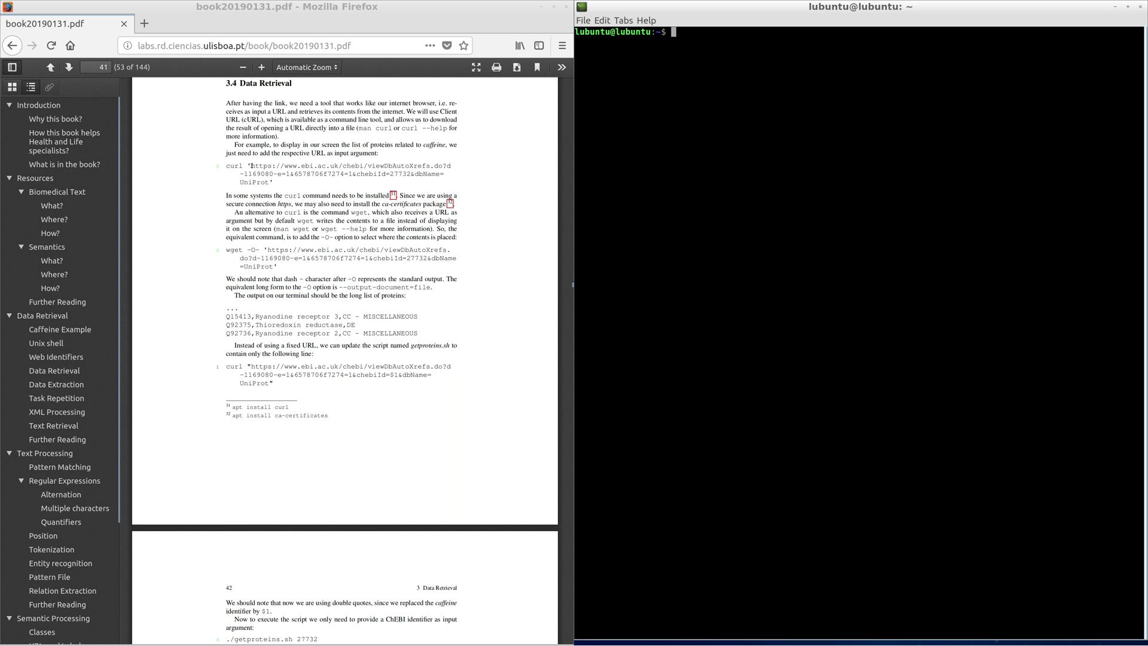
pyautogui.moveTo(246, 166)
pyautogui.mouseDown()
pyautogui.moveTo(222, 166)
pyautogui.moveTo(270, 182)
pyautogui.mouseUp()
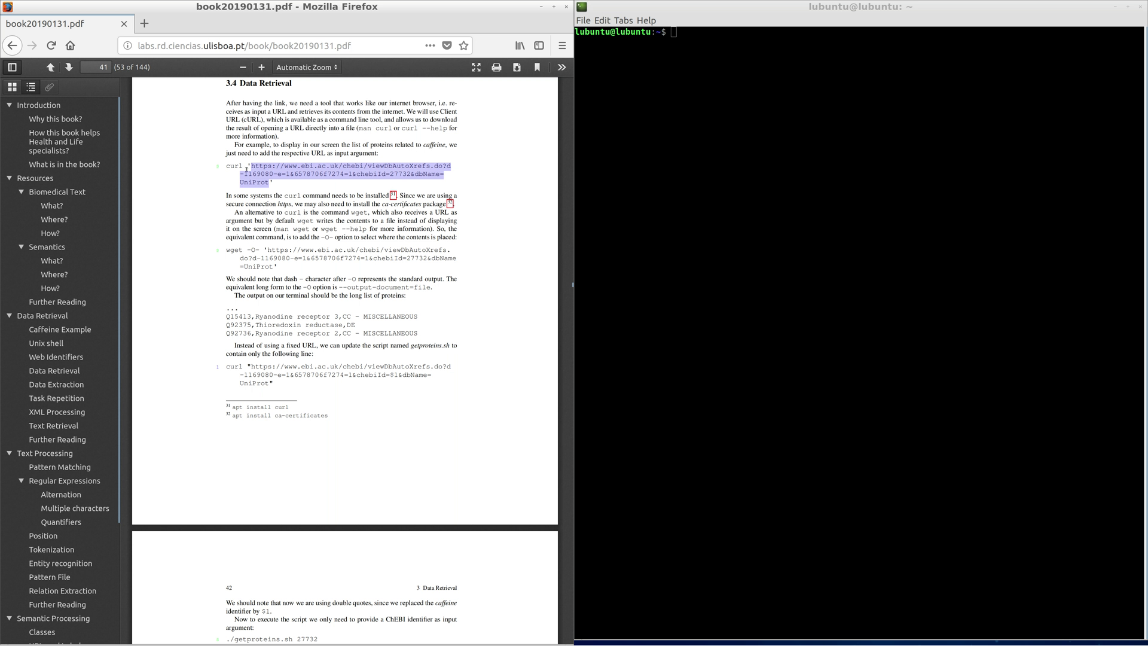
pyautogui.moveTo(244, 166); pyautogui.dragTo(226, 166)
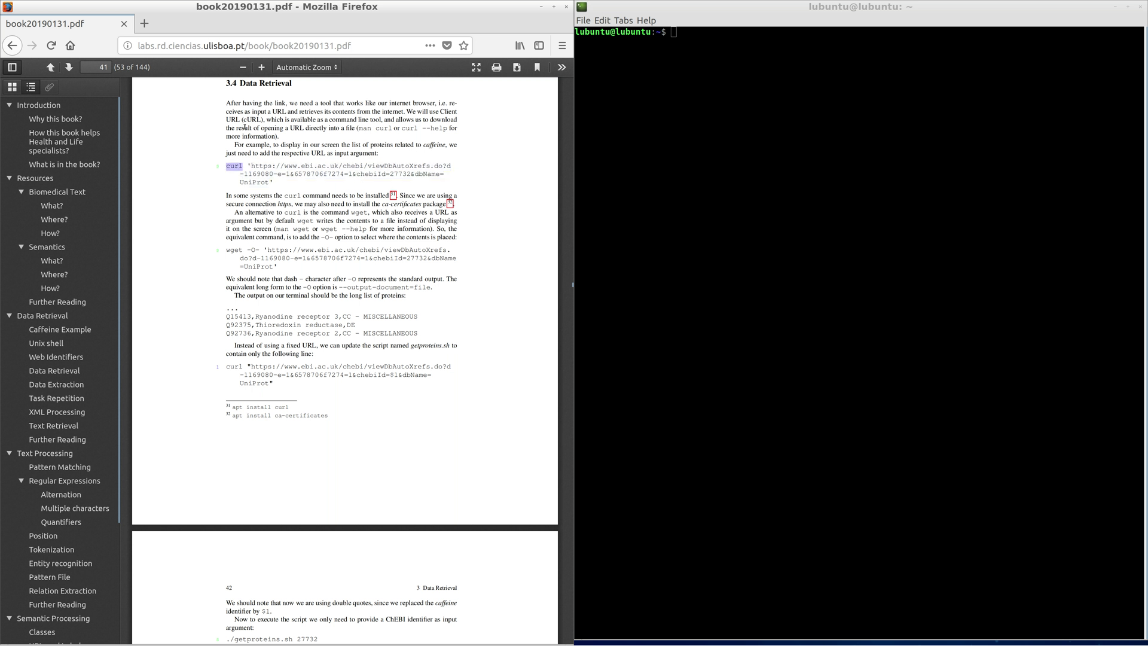
pyautogui.moveTo(261, 120); pyautogui.dragTo(244, 119)
pyautogui.moveTo(244, 249); pyautogui.dragTo(226, 250)
pyautogui.moveTo(289, 407); pyautogui.dragTo(231, 407)
# Run 'sudo apt install curl' in the terminal from the pasted footnote command
pyautogui.click(802, 240)
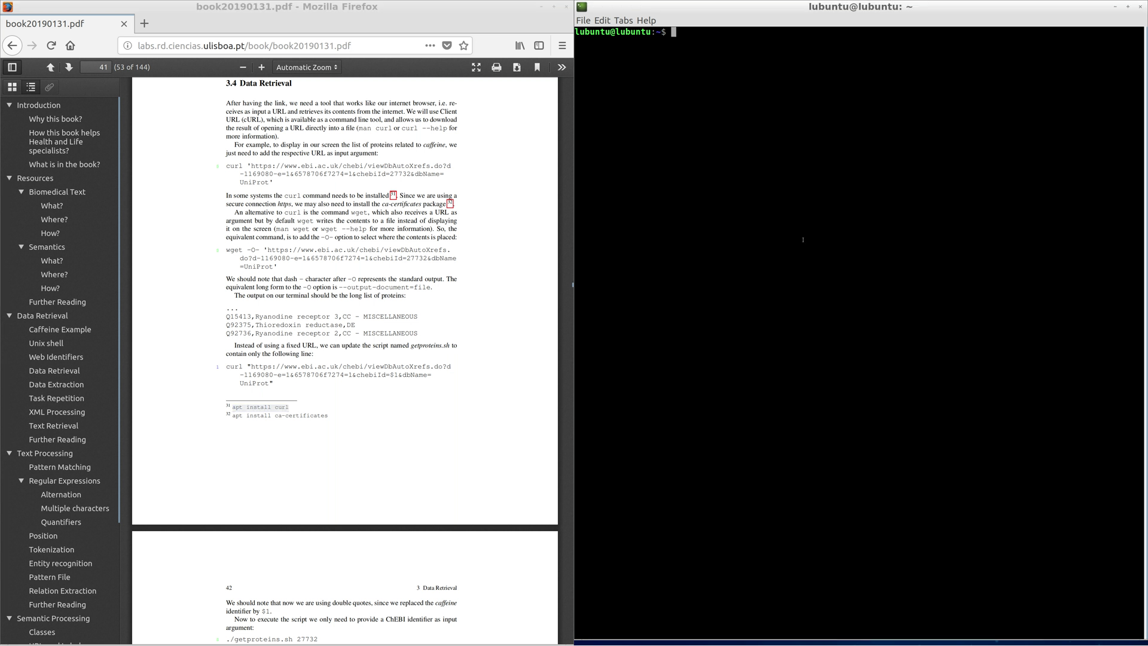
pyautogui.middleClick(803, 239)
pyautogui.press('Home')
pyautogui.write('sudo')
pyautogui.press('Return')
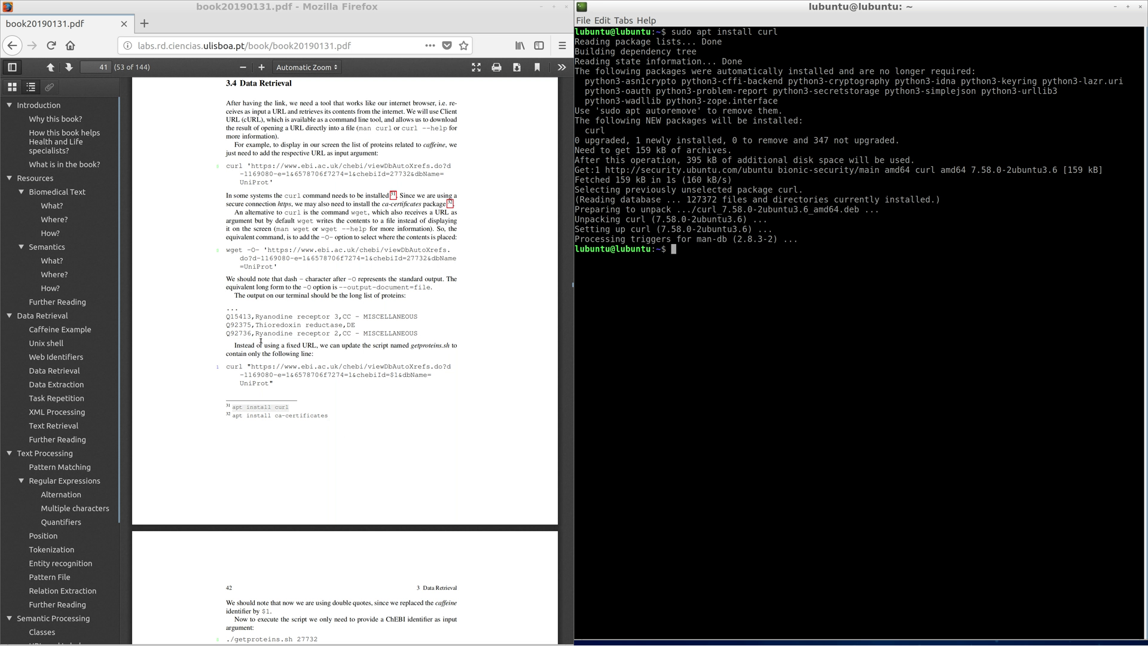
# Select the book's three-line curl example command in the PDF
pyautogui.moveTo(276, 168); pyautogui.dragTo(250, 167)
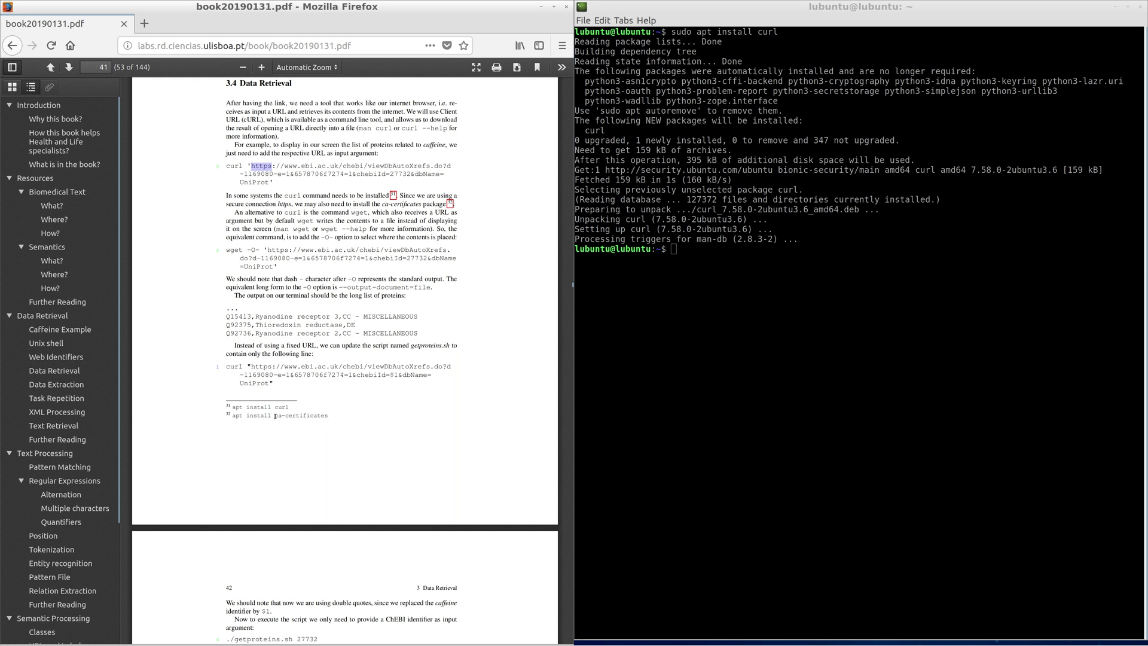
pyautogui.moveTo(274, 415); pyautogui.dragTo(328, 416)
pyautogui.moveTo(227, 165); pyautogui.dragTo(276, 187)
# Copy the book's curl command and paste it into a new Firefox tab
pyautogui.rightClick(289, 175)
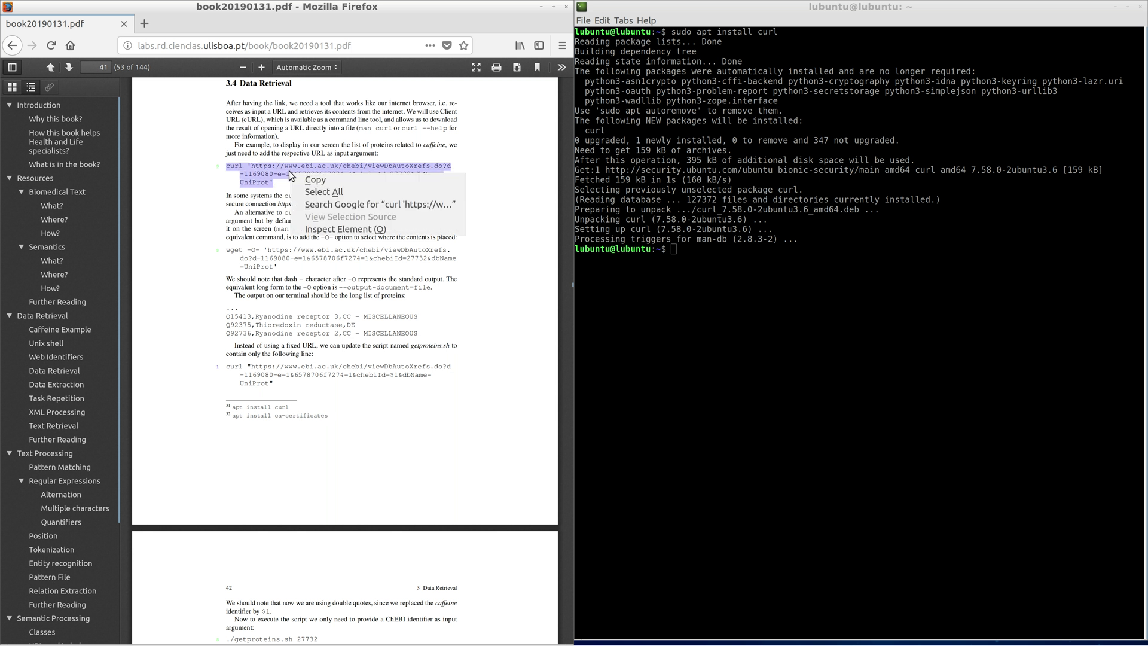
pyautogui.click(310, 180)
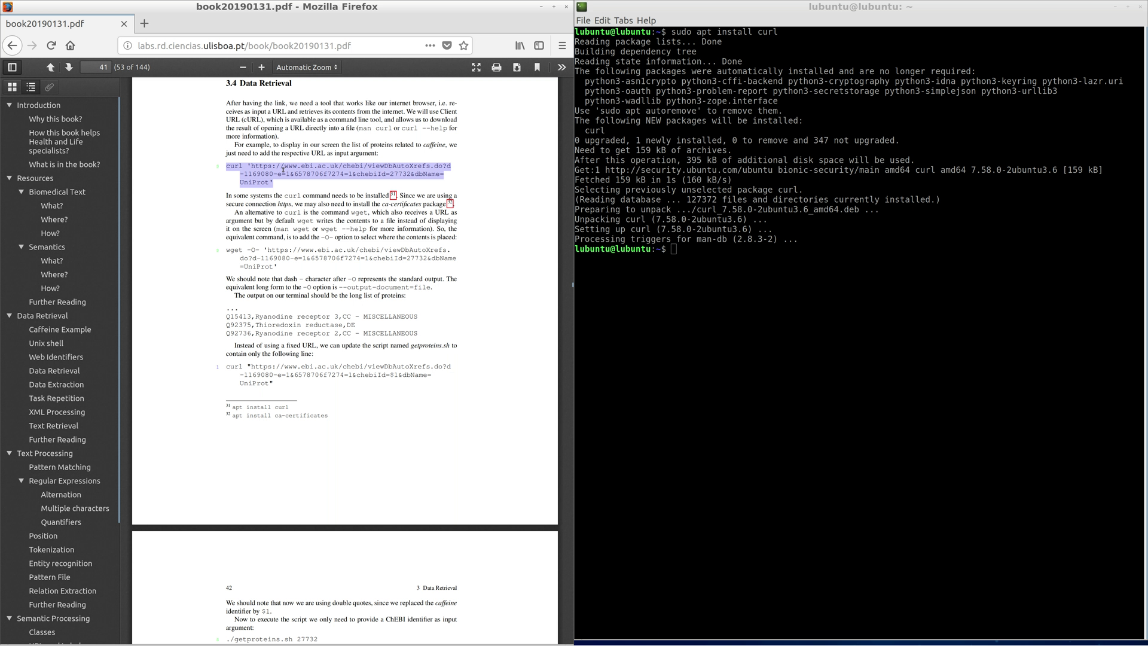
pyautogui.click(144, 23)
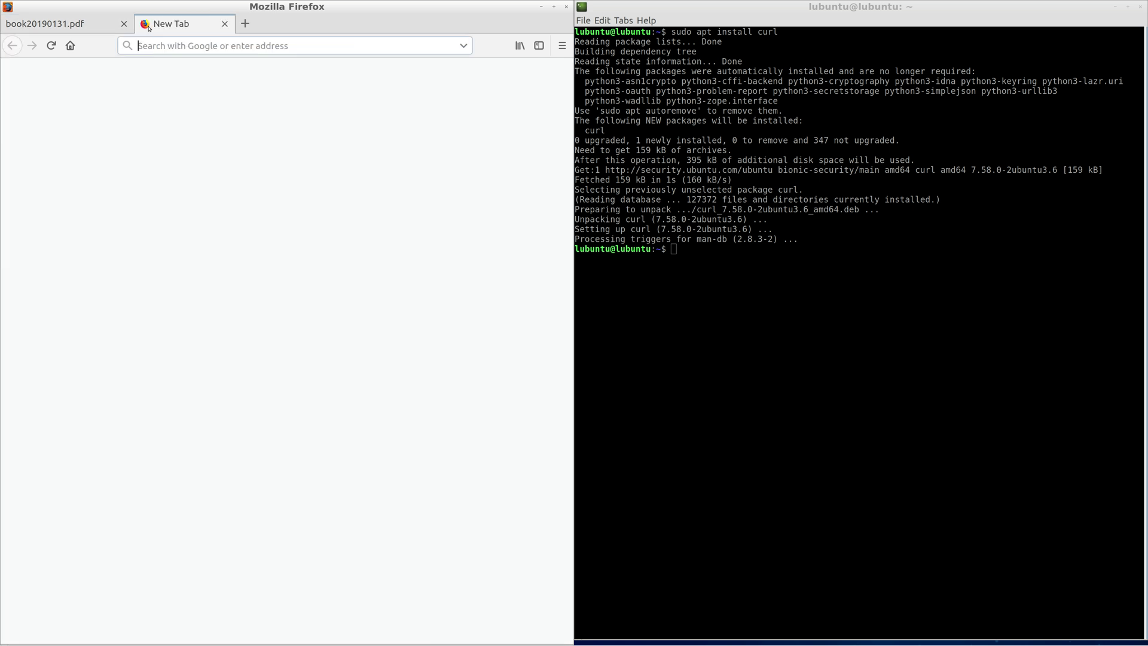
pyautogui.rightClick(164, 46)
pyautogui.click(192, 90)
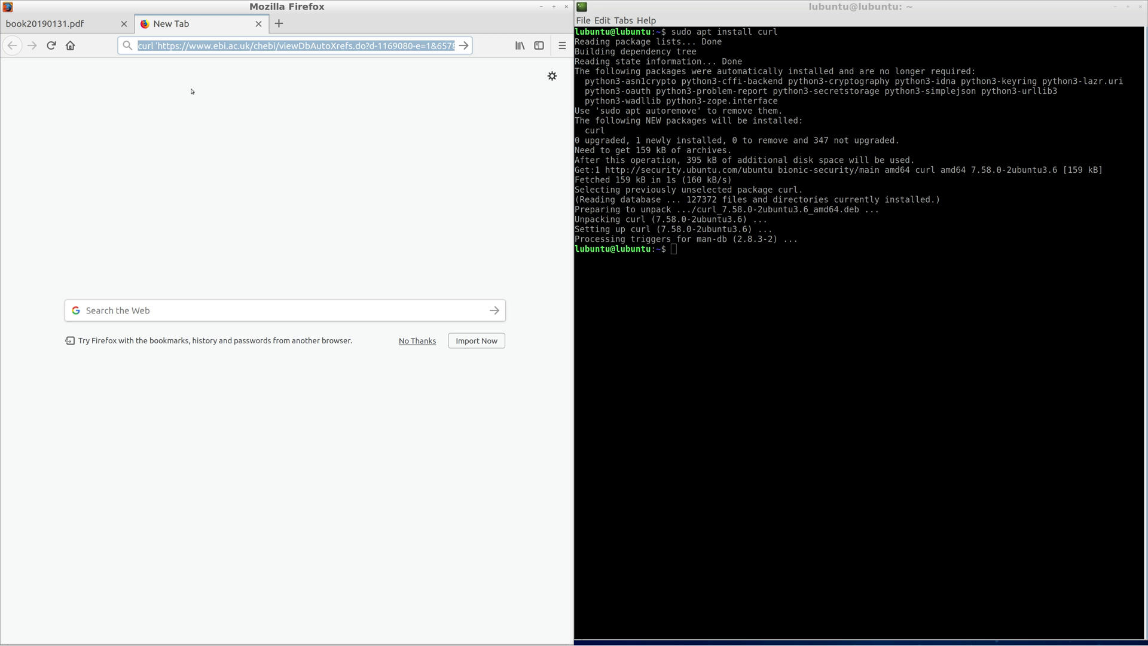
pyautogui.rightClick(204, 46)
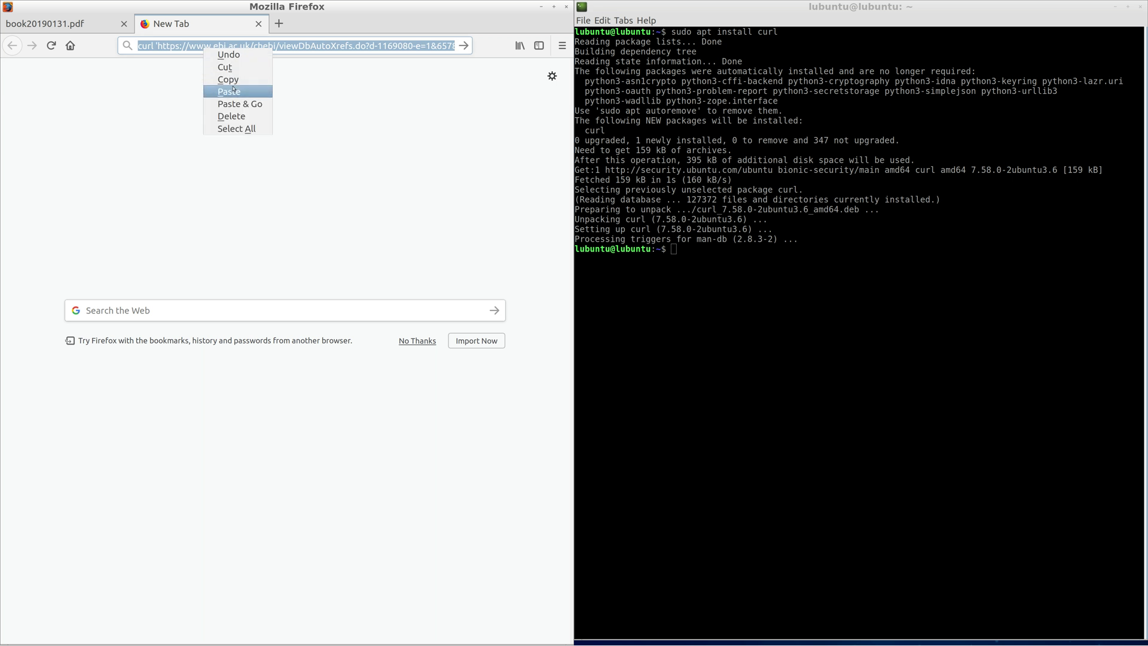
pyautogui.click(233, 79)
# Paste the copied curl command at the terminal prompt
pyautogui.click(727, 255)
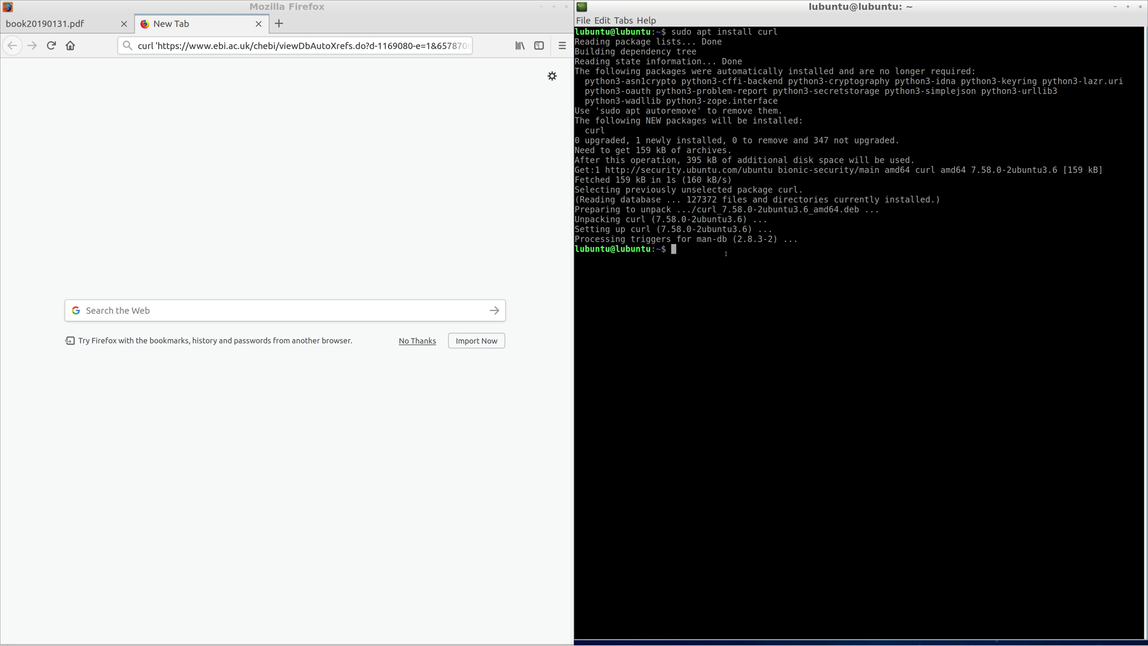
pyautogui.rightClick(726, 255)
pyautogui.click(743, 298)
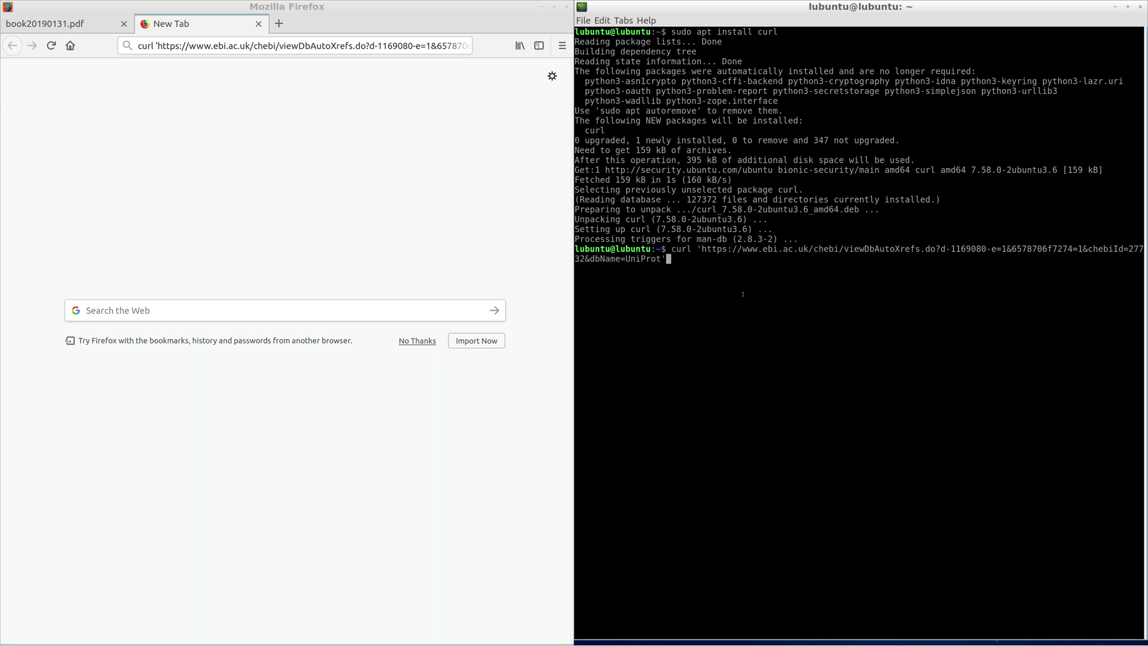
# Run curl to list caffeine proteins, checking the last entry Q92736, Ryanodine receptor 2
pyautogui.press('Return')
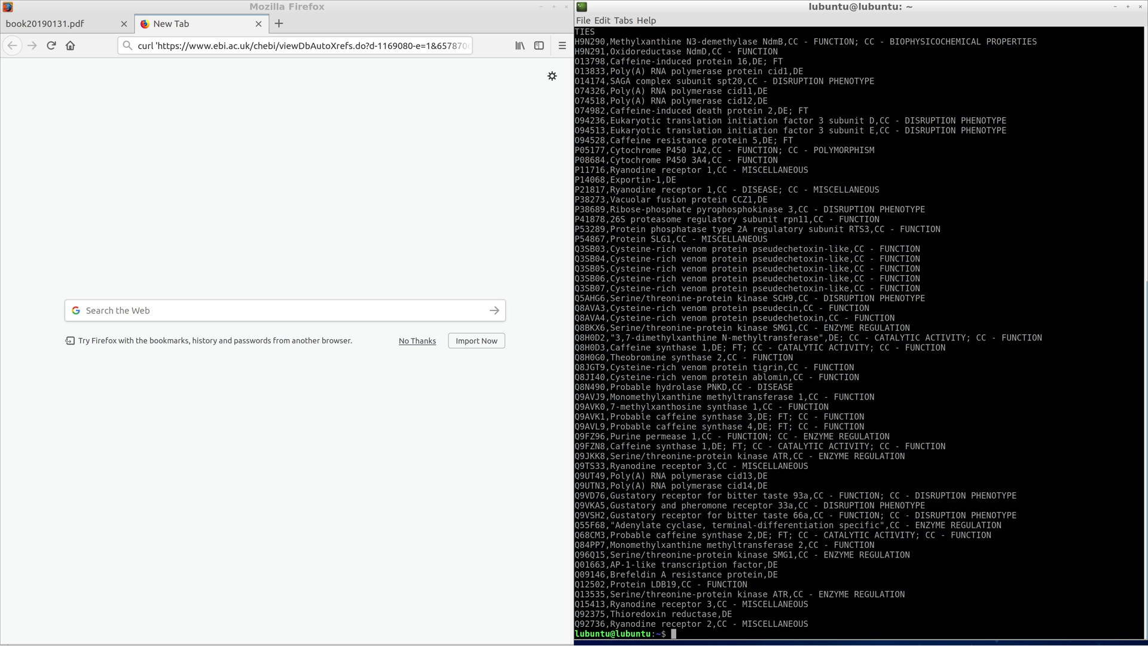
pyautogui.moveTo(609, 624); pyautogui.dragTo(712, 624)
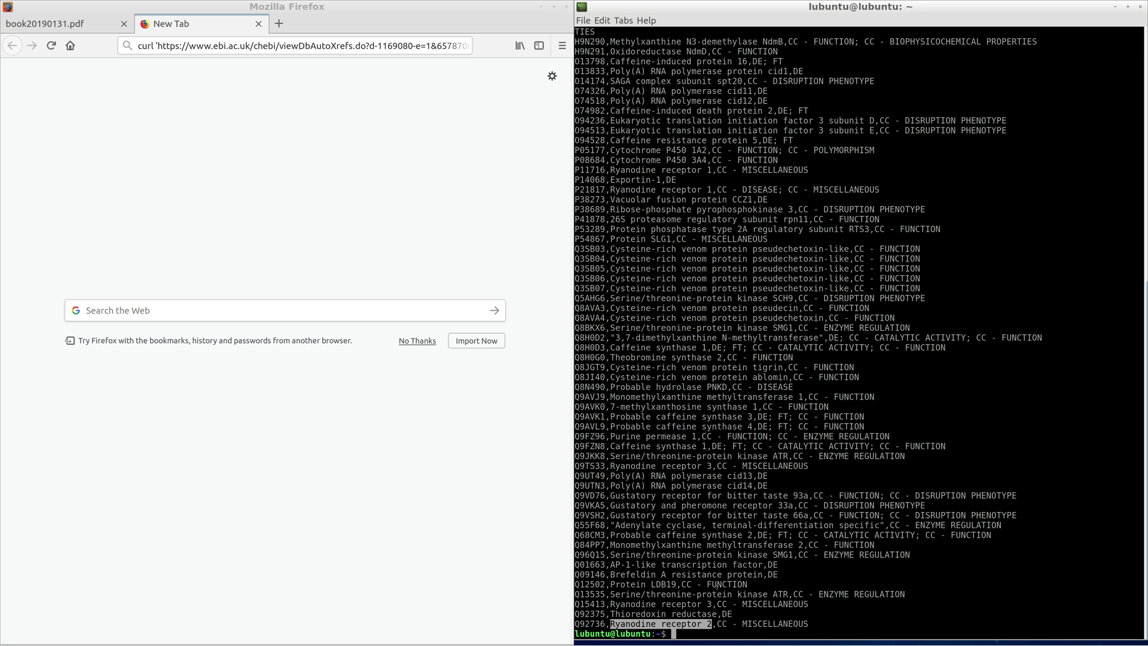
pyautogui.hotkey('ctrl', 'Tab')
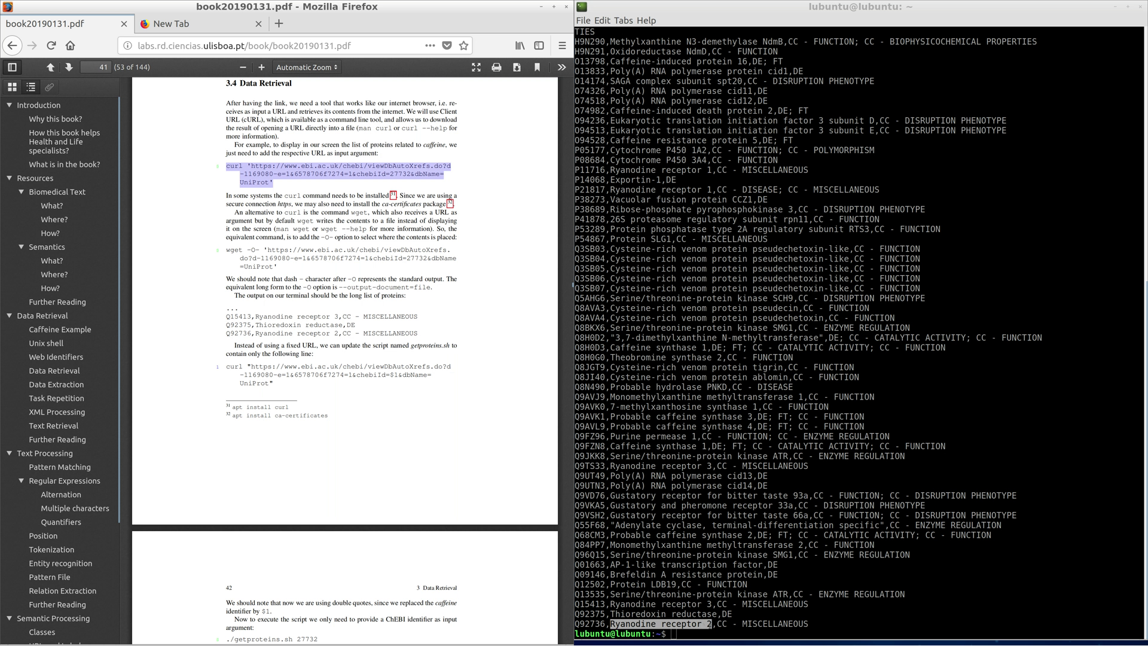
pyautogui.hotkey('alt', 'Tab')
pyautogui.doubleClick(589, 623)
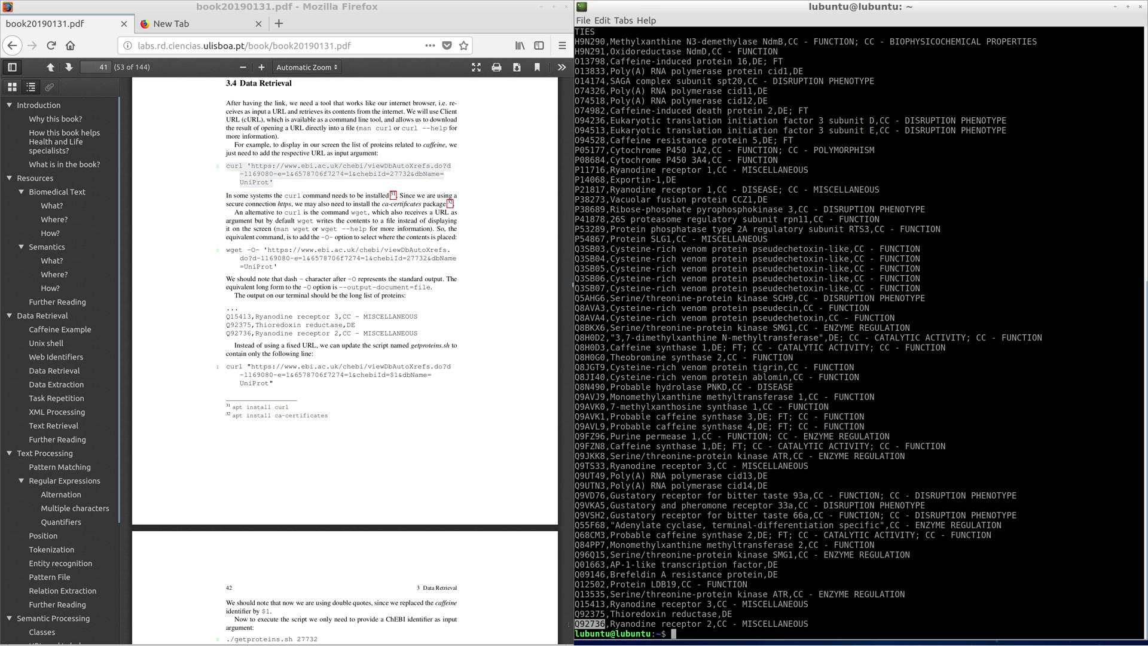
pyautogui.click(391, 477)
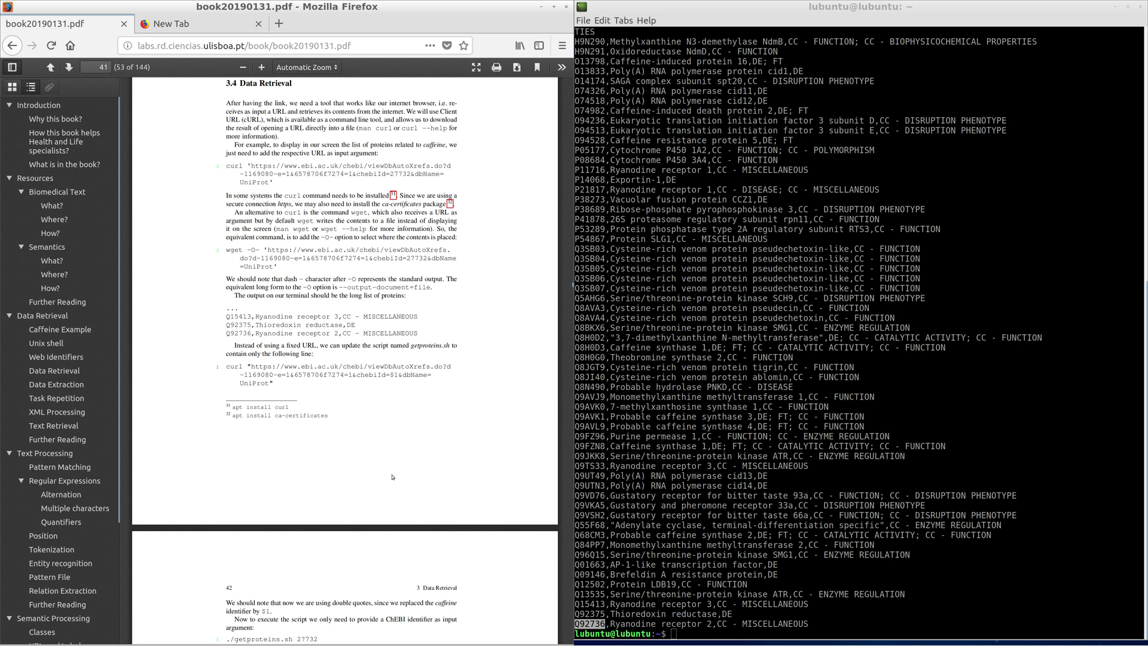
pyautogui.scroll(-3, 391, 478)
pyautogui.scroll(-5, 395, 476)
pyautogui.scroll(-4, 395, 474)
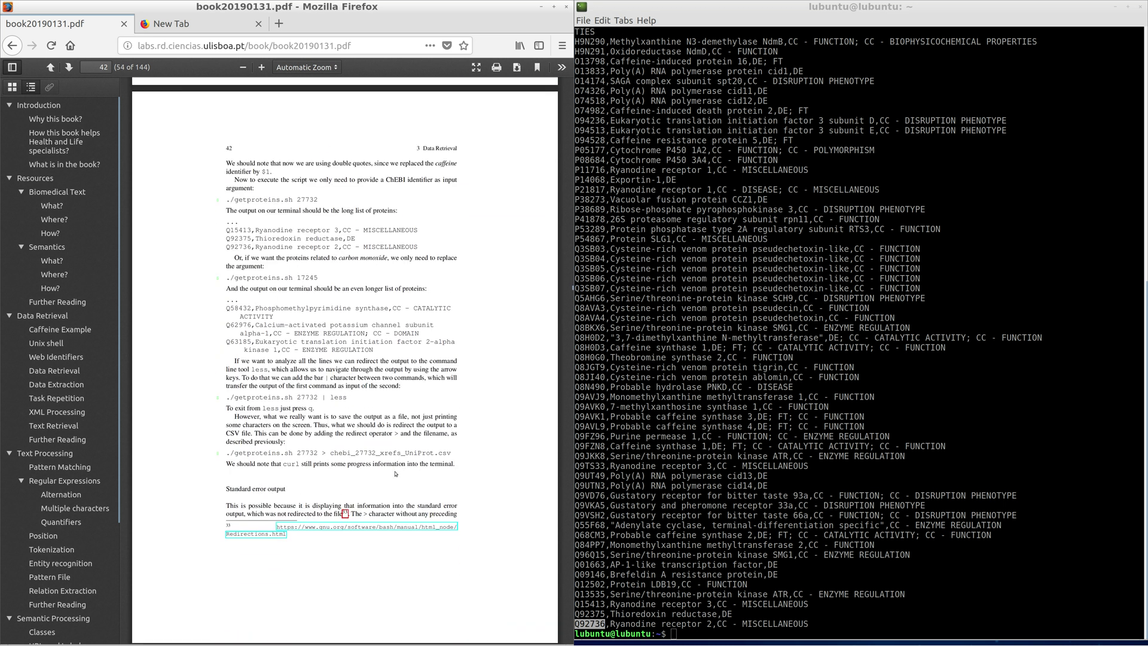
pyautogui.scroll(-4, 395, 474)
pyautogui.scroll(-4, 395, 474)
pyautogui.scroll(-4, 395, 474)
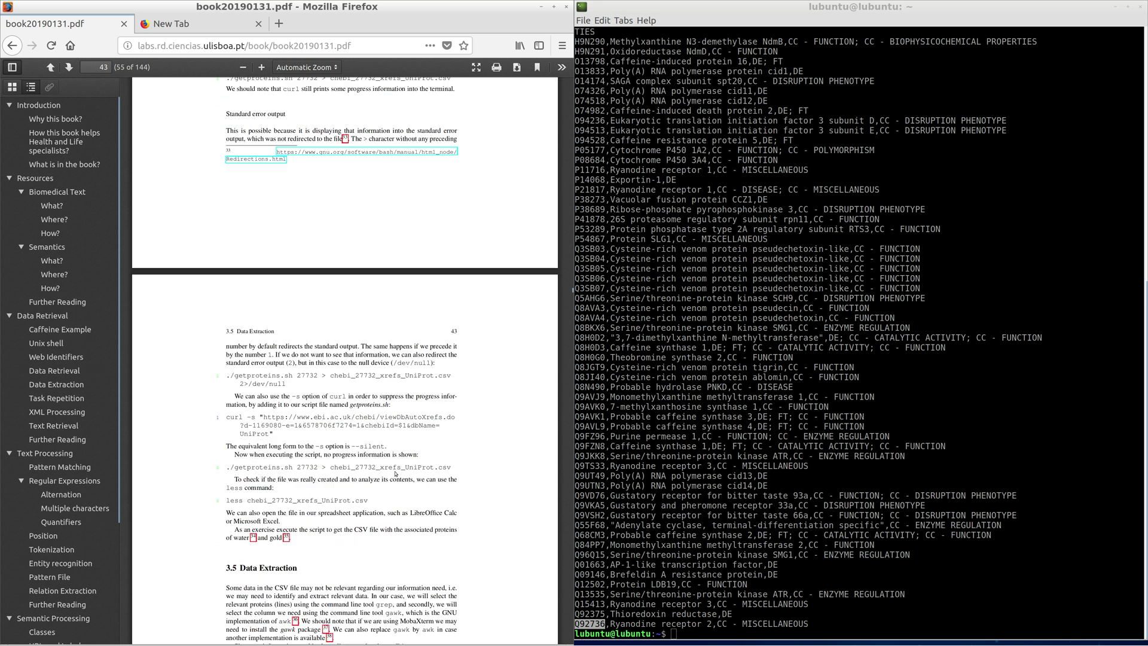
pyautogui.scroll(-4, 395, 473)
pyautogui.scroll(-1, 395, 473)
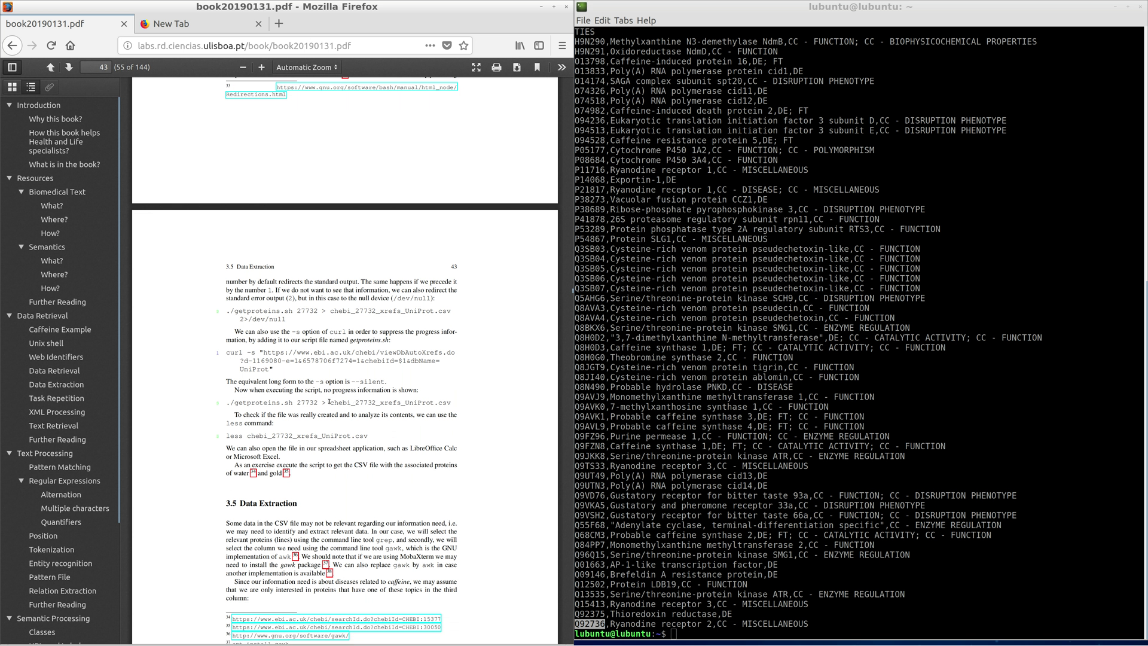
# Rerun the curl command redirected into chebi_27732_xrefs_UniProt.csv
pyautogui.moveTo(322, 403)
pyautogui.mouseDown()
pyautogui.moveTo(467, 406)
pyautogui.moveTo(450, 403)
pyautogui.mouseUp()
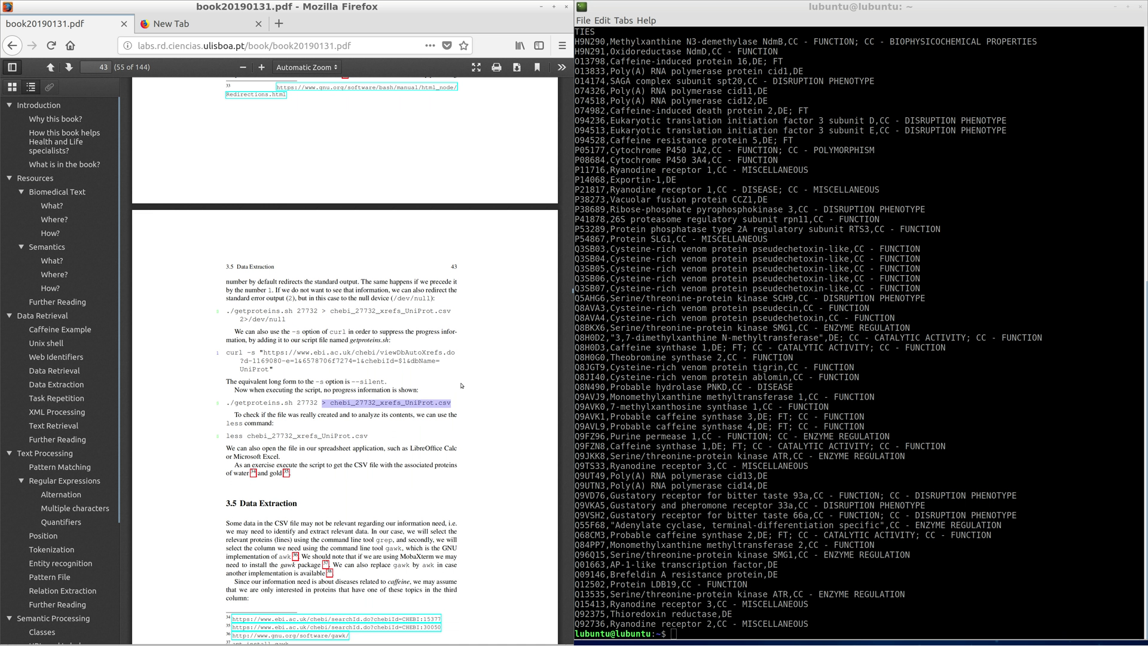
pyautogui.hotkey('alt', 'Tab')
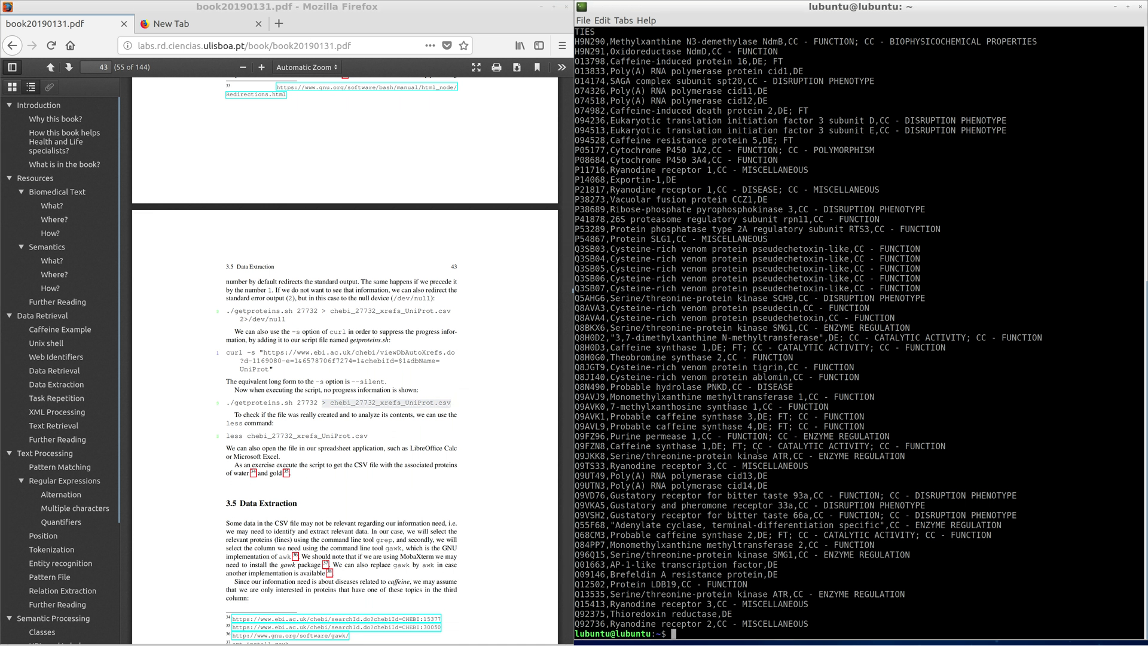
pyautogui.press('Up')
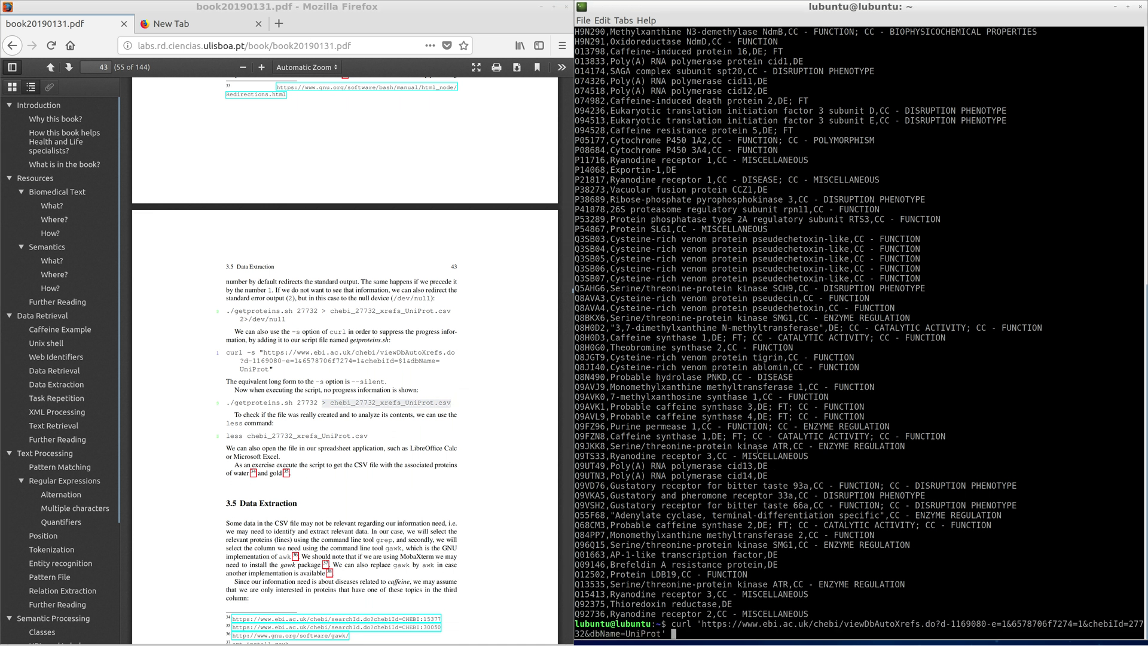
pyautogui.write('> chebi_27732_xrefs_UniProt.csv')
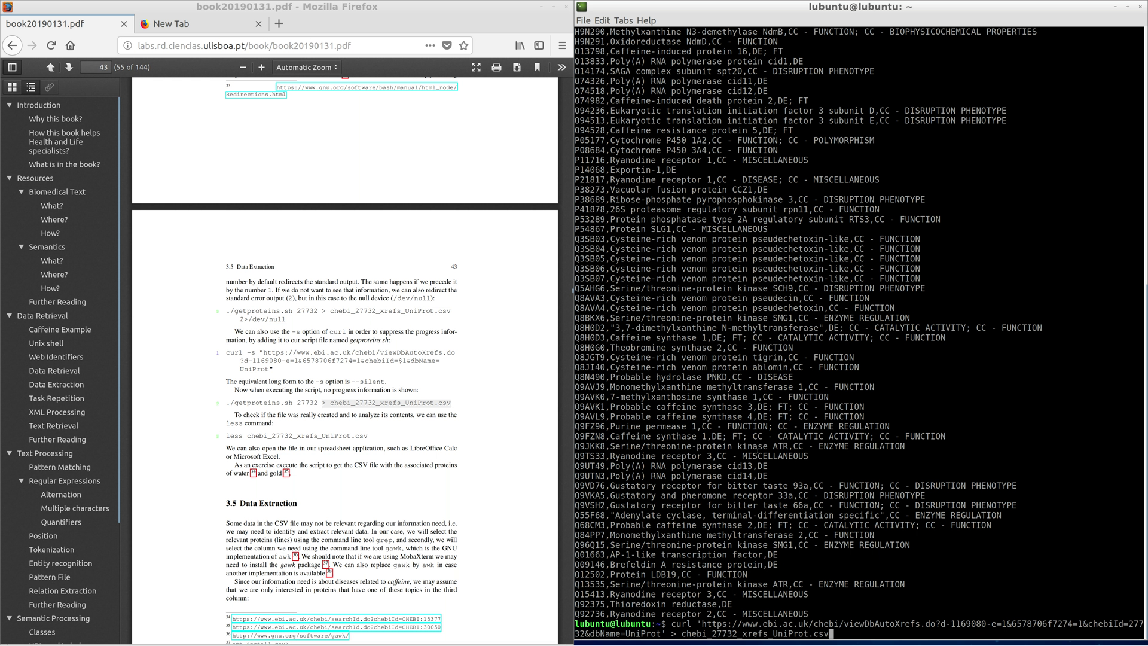
pyautogui.press('Return')
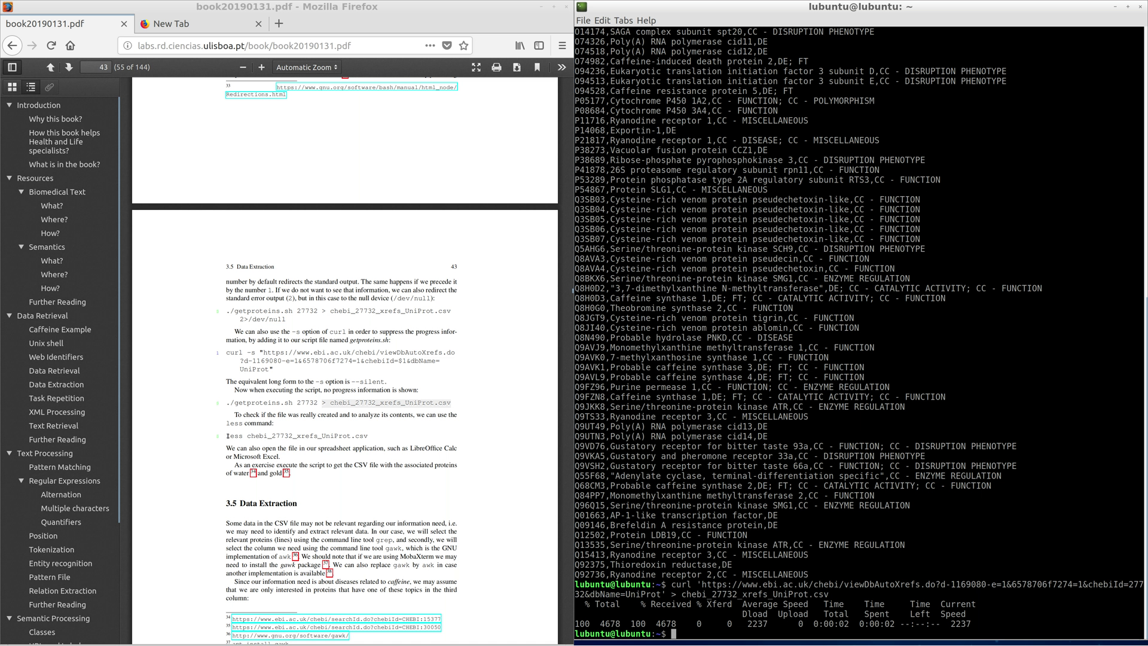
# Paste the book's 'less chebi_27732_xrefs_UniProt.csv' command at the prompt
pyautogui.moveTo(227, 436); pyautogui.dragTo(369, 436)
pyautogui.press('super+c')
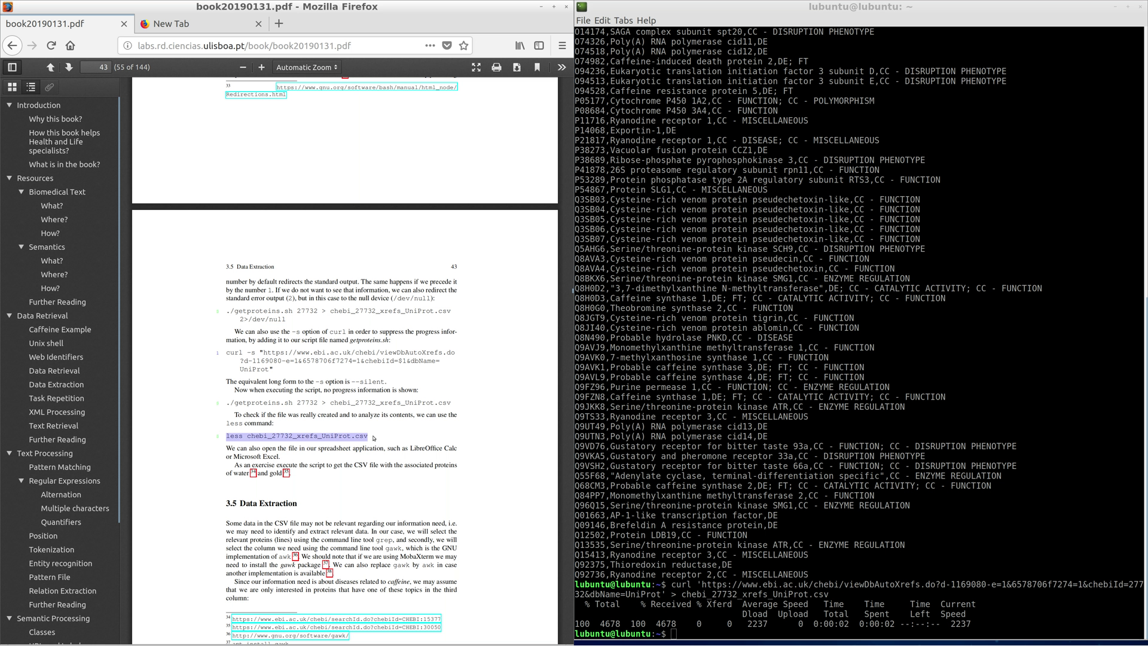
pyautogui.click(852, 359)
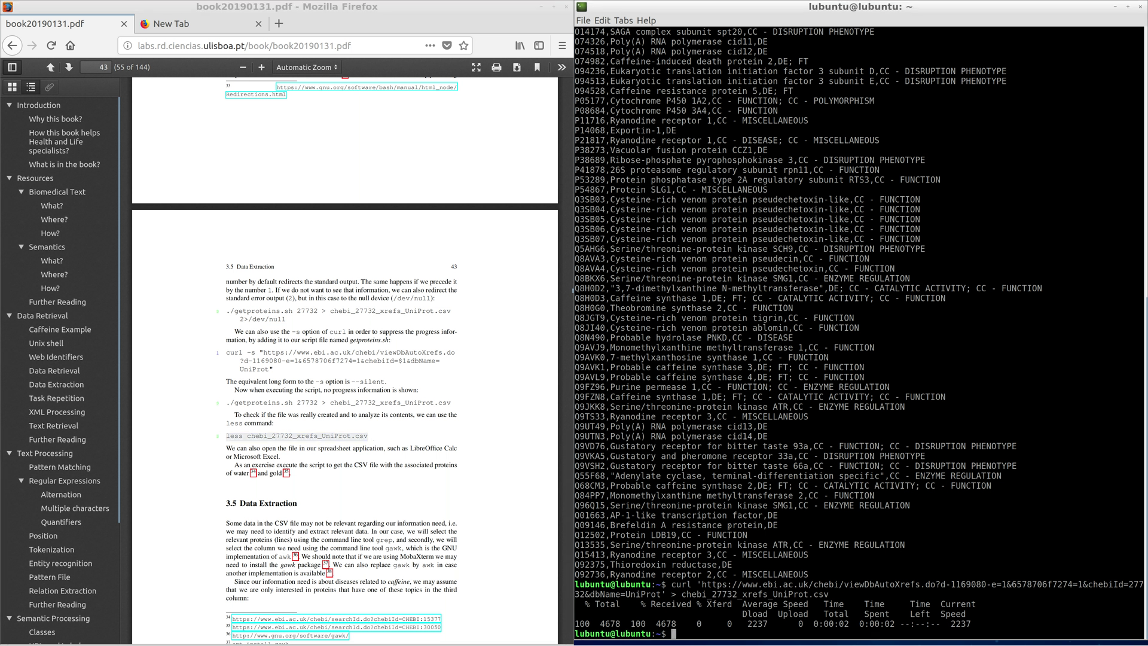
pyautogui.middleClick(853, 359)
# Page through chebi_27732_xrefs_UniProt.csv in less, then start a gnumeric command for it
pyautogui.press('Return')
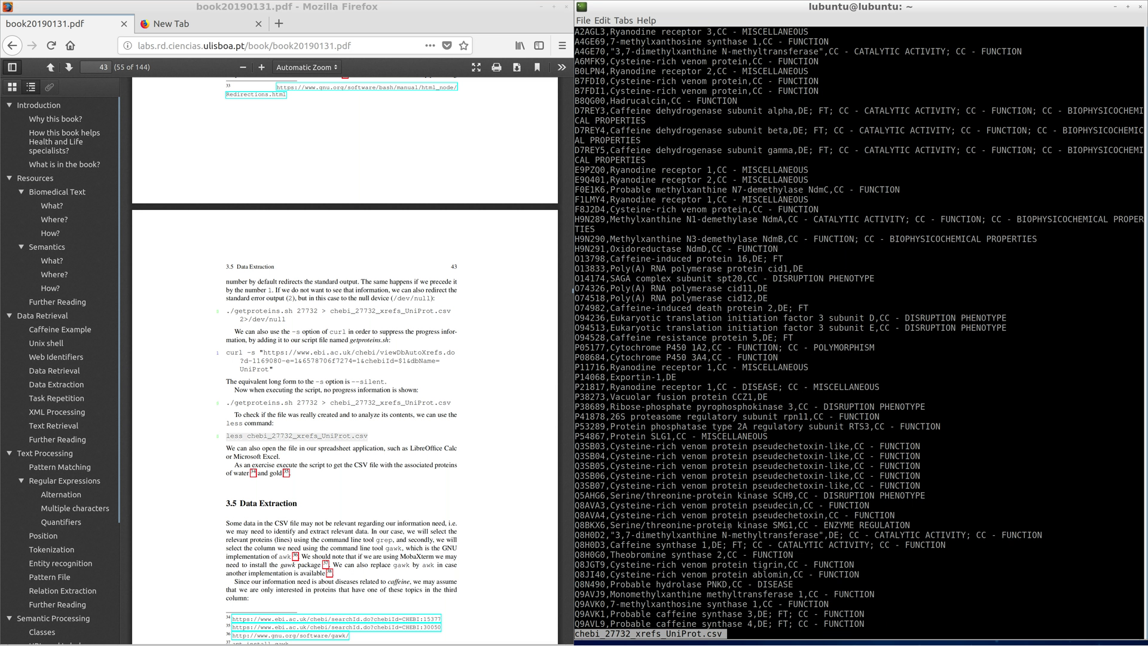
pyautogui.scroll(-3, 853, 359)
pyautogui.scroll(-3, 853, 359)
pyautogui.scroll(-3, 852, 359)
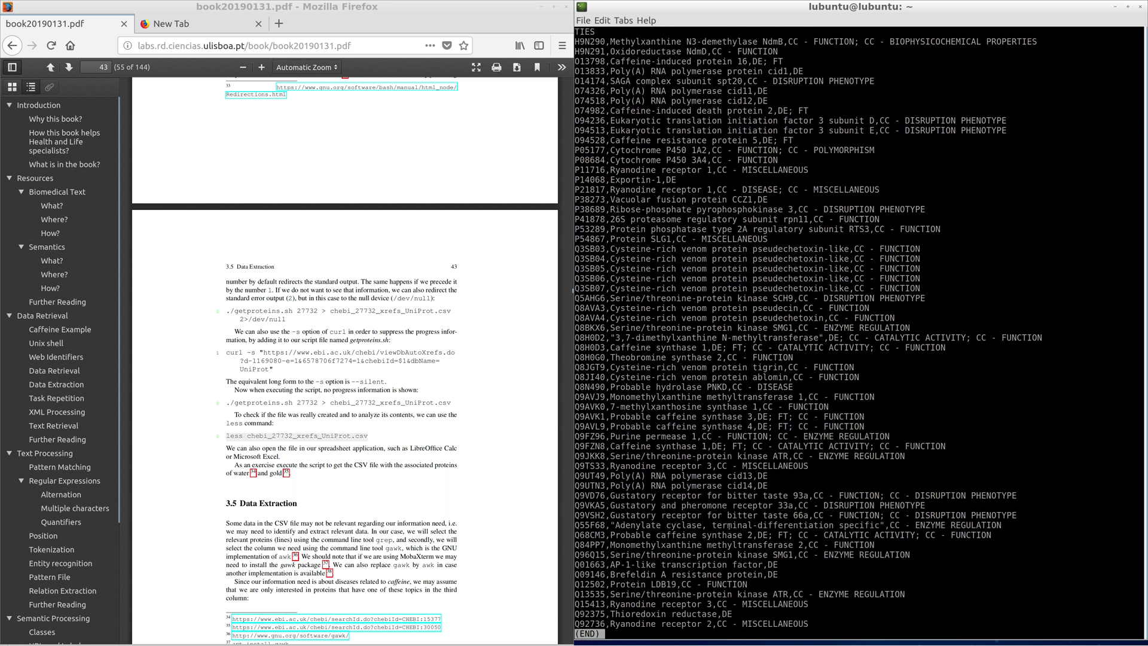
pyautogui.press('q')
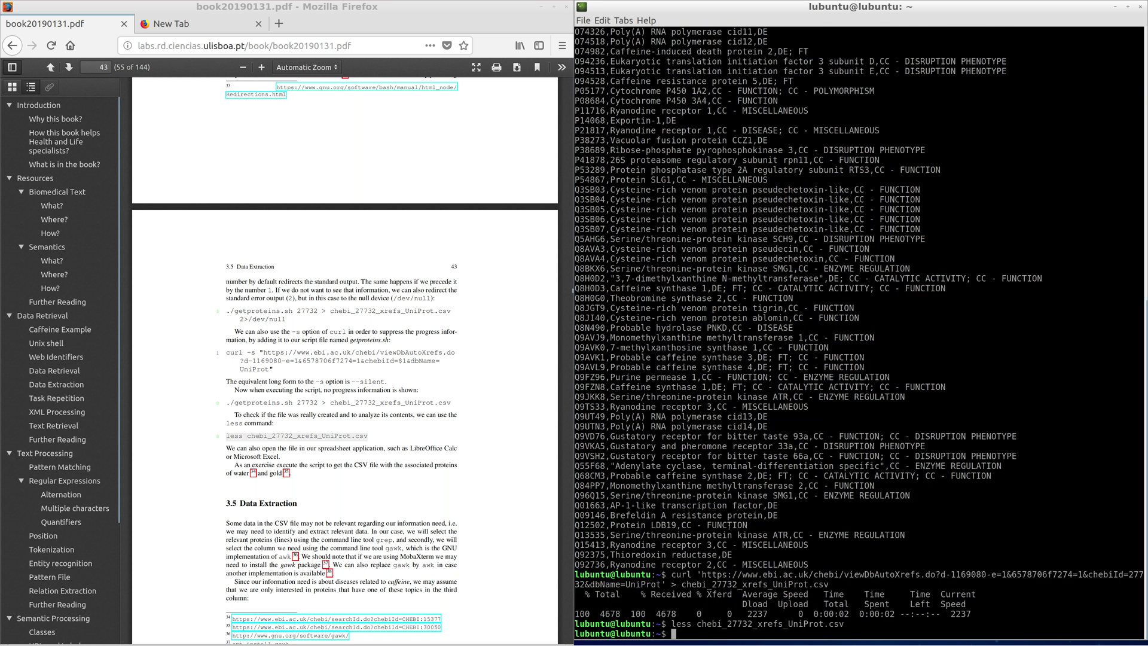
pyautogui.middleClick(853, 360)
pyautogui.press('Home')
pyautogui.write('le')
pyautogui.press('BackSpace')
pyautogui.press('BackSpace')
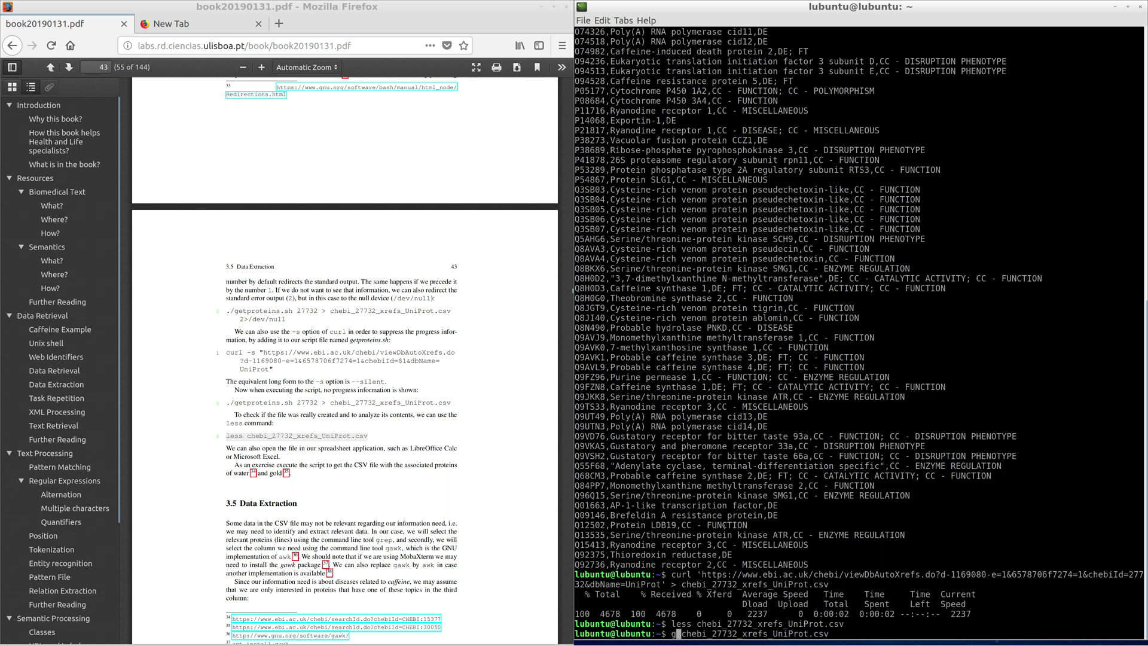
pyautogui.write('gnumeric')
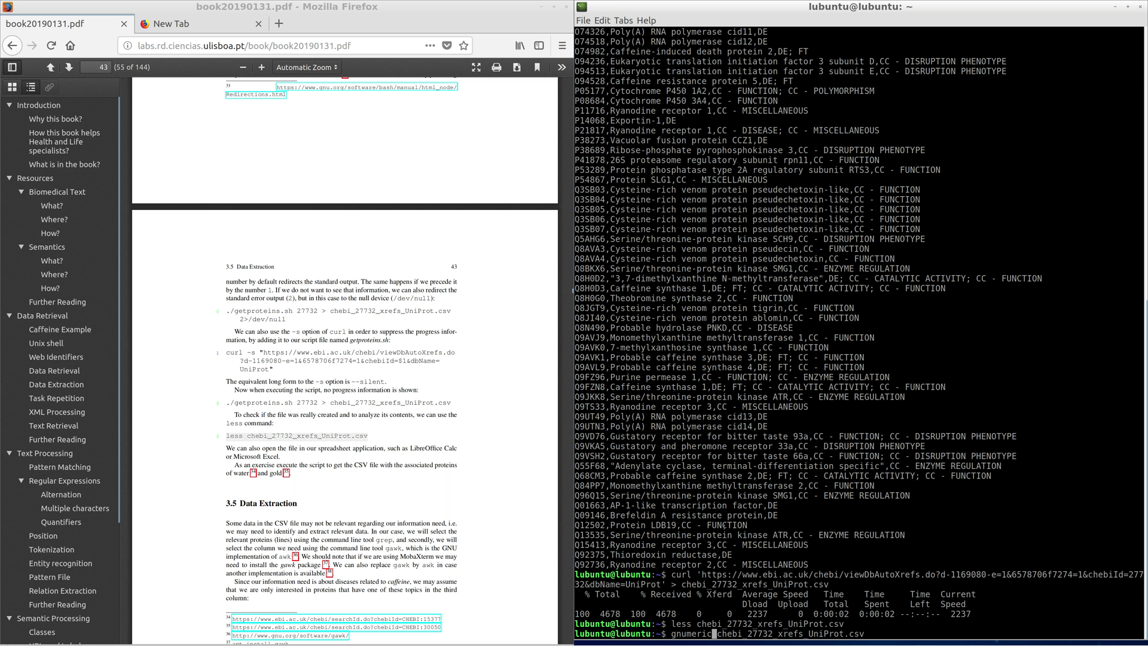
# Open the CSV in Gnumeric and auto-fit all column widths and row heights
pyautogui.press('Return')
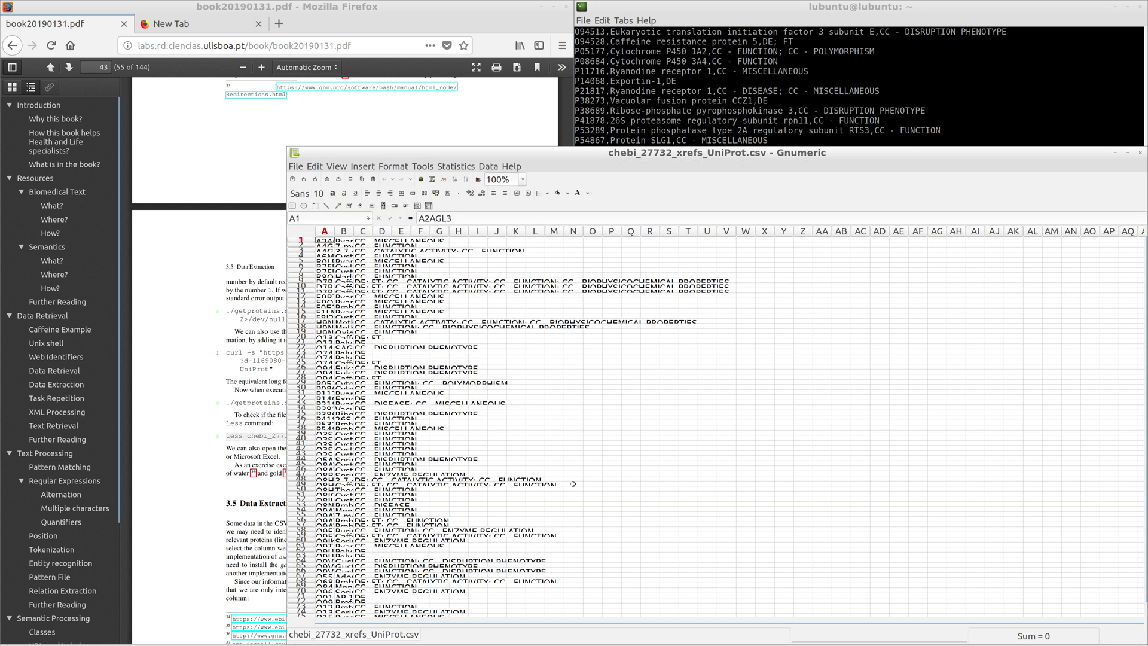
pyautogui.click(421, 418)
pyautogui.hotkey('ctrl', 'a')
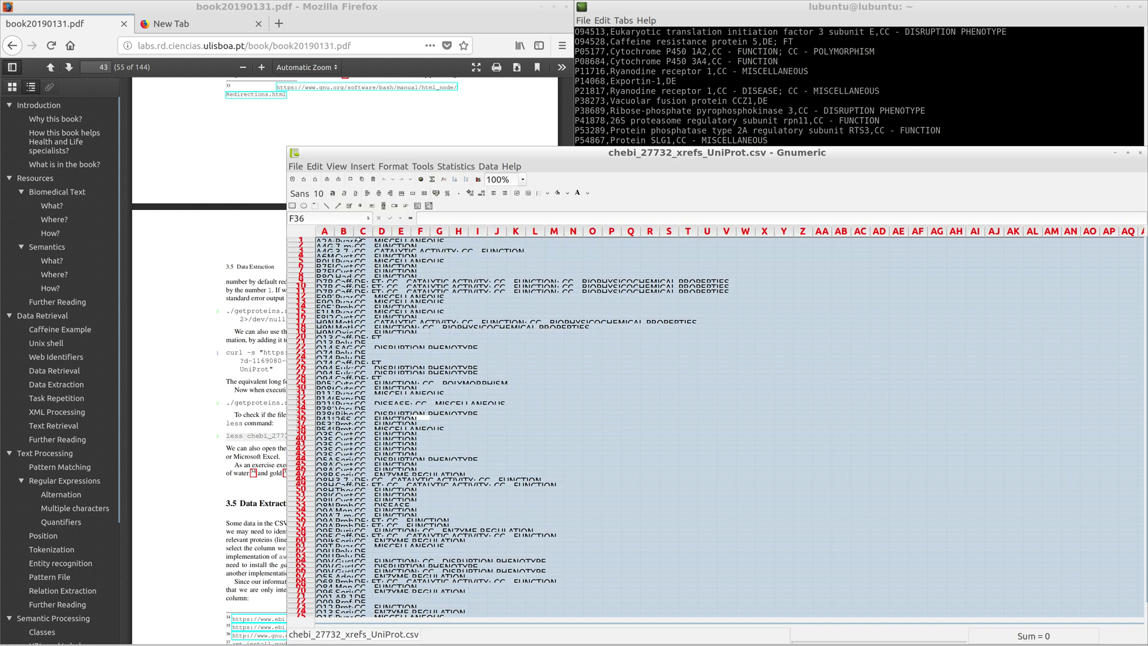
pyautogui.click(392, 166)
pyautogui.moveTo(401, 203)
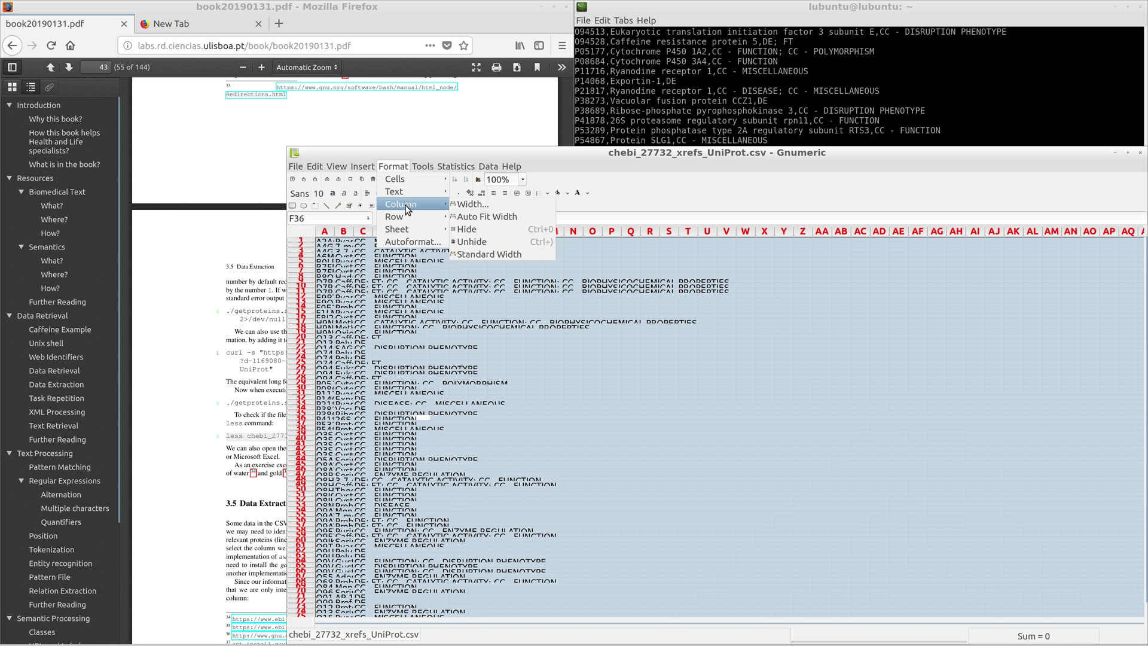
pyautogui.click(488, 216)
pyautogui.click(395, 167)
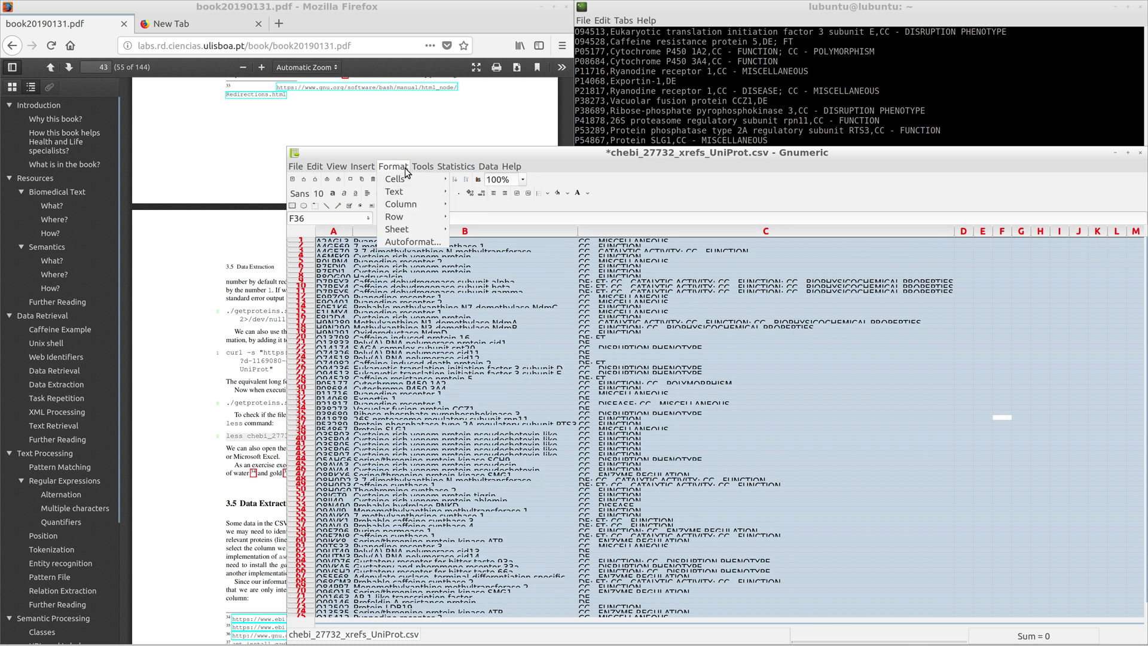
pyautogui.click(401, 204)
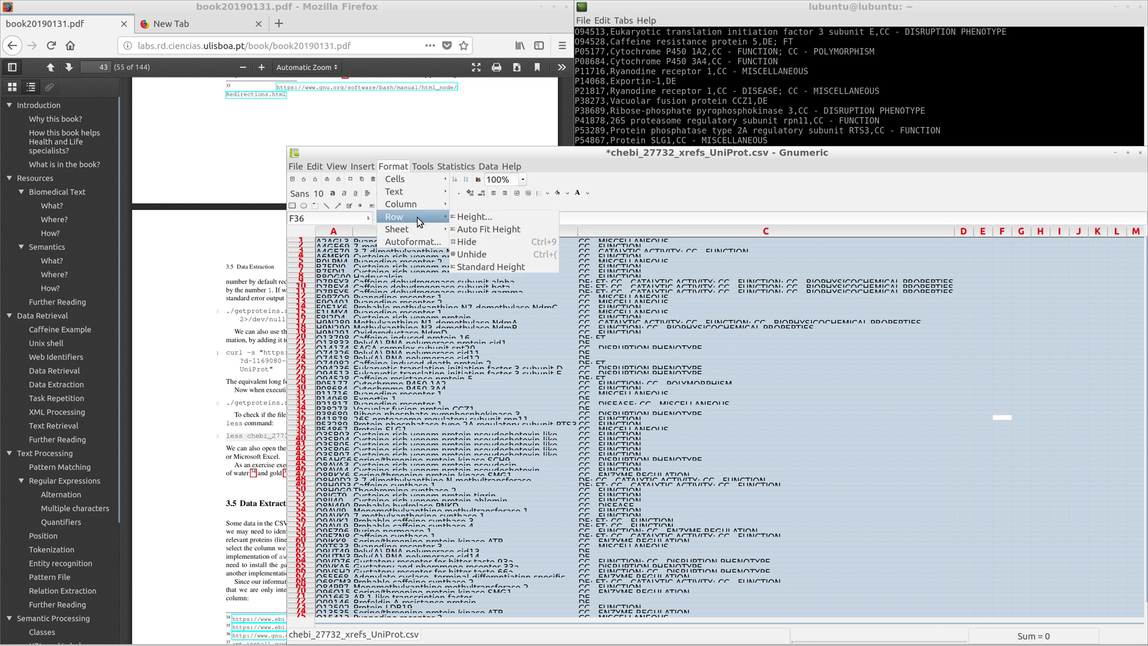
pyautogui.click(479, 236)
# Inspect cell C7 (CC - FUNCTION) and close the spreadsheet
pyautogui.click(475, 343)
pyautogui.scroll(-10, 454, 314)
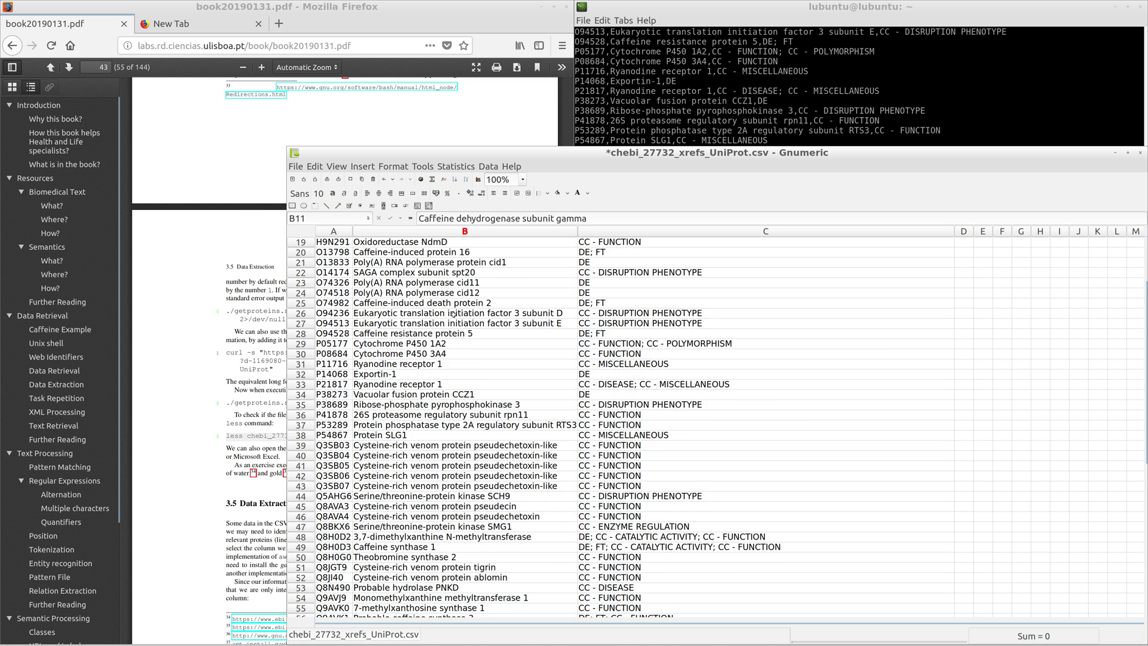
pyautogui.scroll(-5, 454, 314)
pyautogui.scroll(15, 454, 314)
pyautogui.click(655, 301)
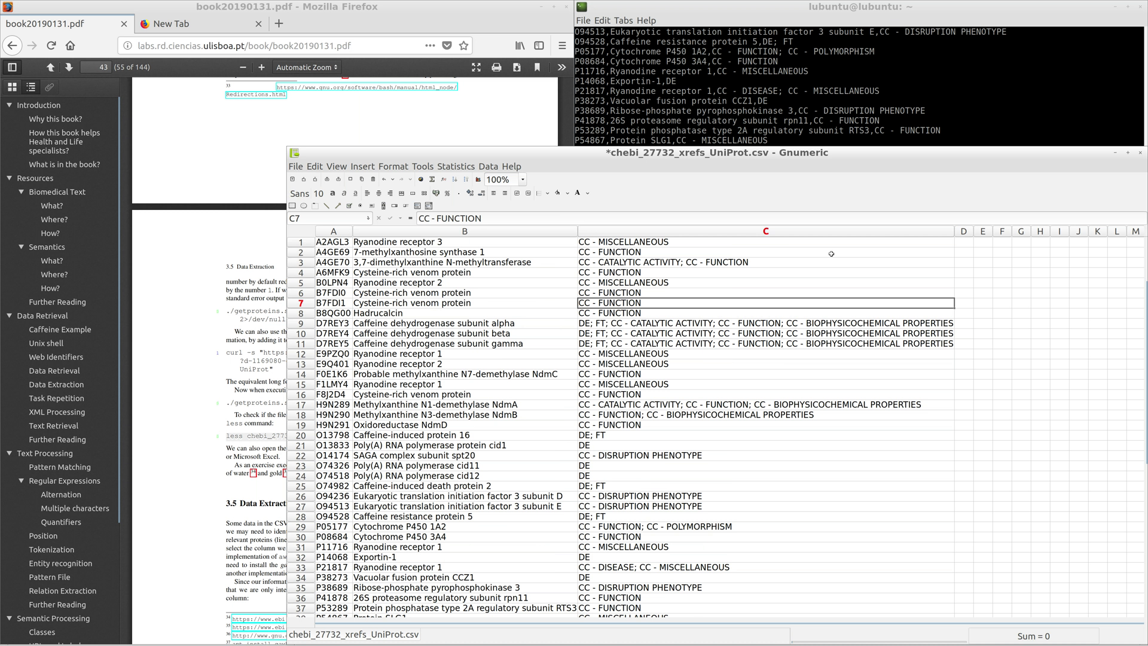
pyautogui.scroll(-10, 816, 282)
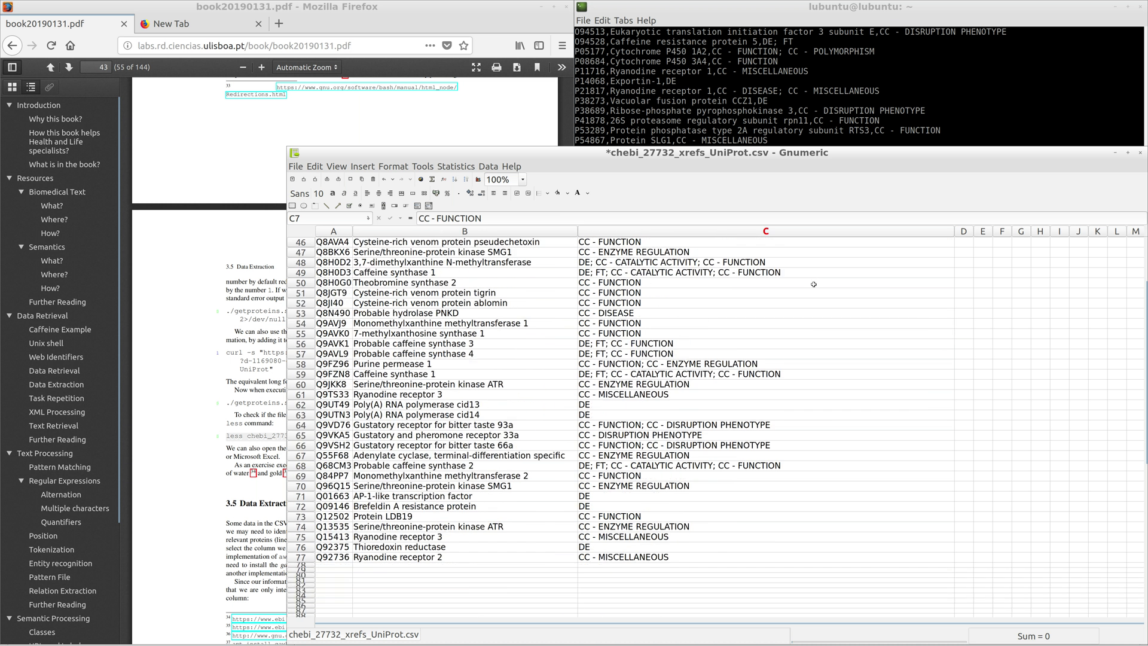
pyautogui.click(1140, 155)
# Discard the Gnumeric changes and review the MISCELLANEOUS and DISEASE topics in the book
pyautogui.click(751, 435)
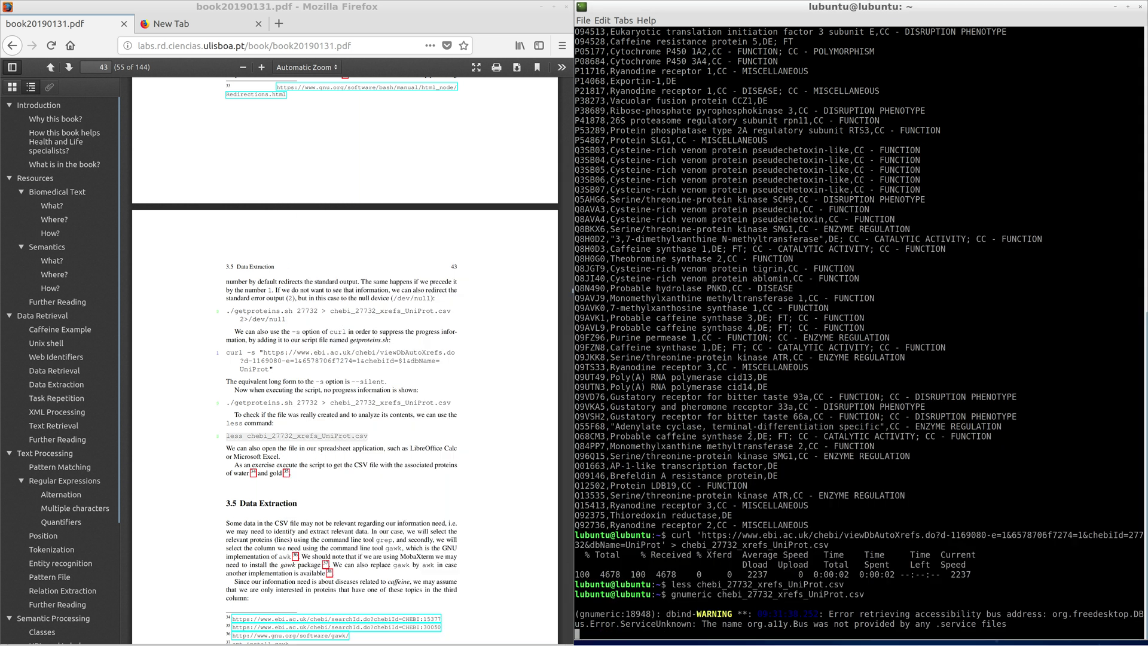
pyautogui.scroll(-10, 416, 505)
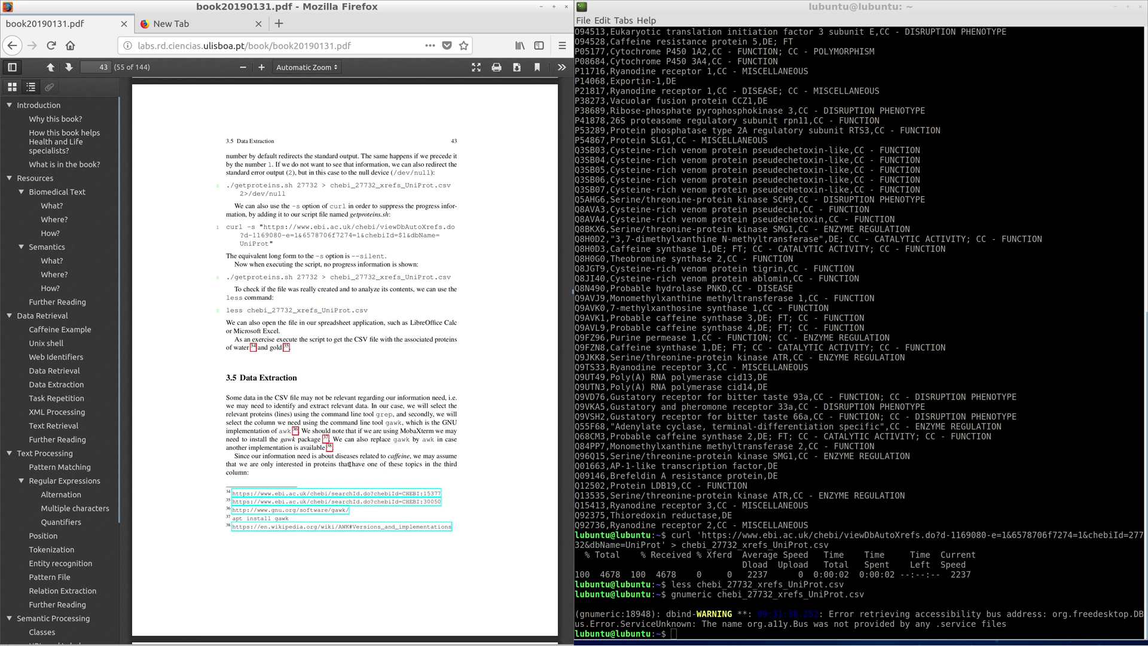
pyautogui.scroll(-2, 349, 463)
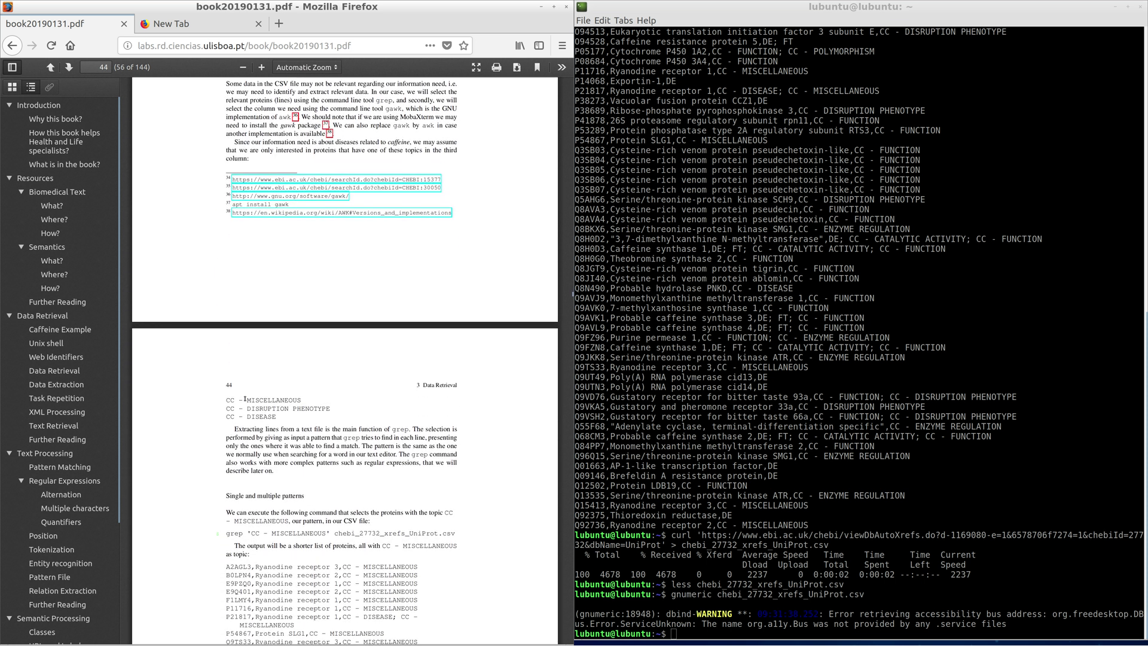
pyautogui.moveTo(247, 400); pyautogui.dragTo(305, 402)
pyautogui.moveTo(246, 409); pyautogui.dragTo(330, 408)
pyautogui.moveTo(247, 417); pyautogui.dragTo(278, 418)
pyautogui.click(303, 440)
pyautogui.scroll(-2, 302, 431)
pyautogui.scroll(-1, 303, 430)
pyautogui.scroll(-2, 303, 430)
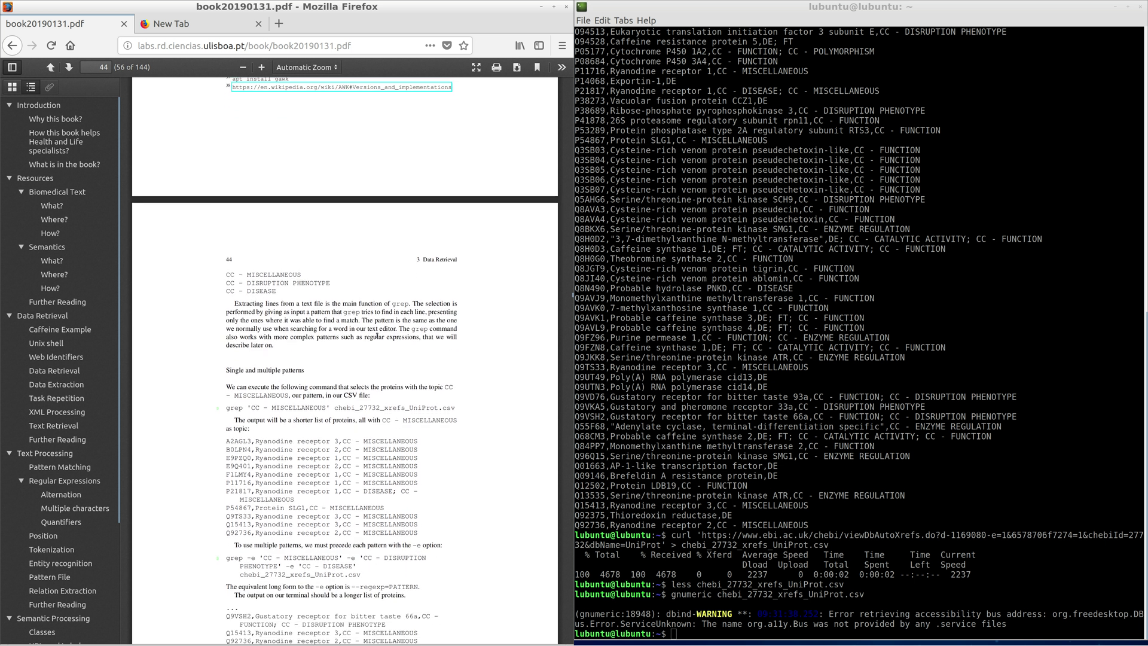
# Copy the single-pattern grep 'CC - MISCELLANEOUS' command from page 44
pyautogui.moveTo(392, 305); pyautogui.dragTo(411, 305)
pyautogui.keyDown('shift'); pyautogui.click(229, 408); pyautogui.keyUp('shift')
pyautogui.click(227, 409)
pyautogui.moveTo(228, 407); pyautogui.dragTo(454, 408)
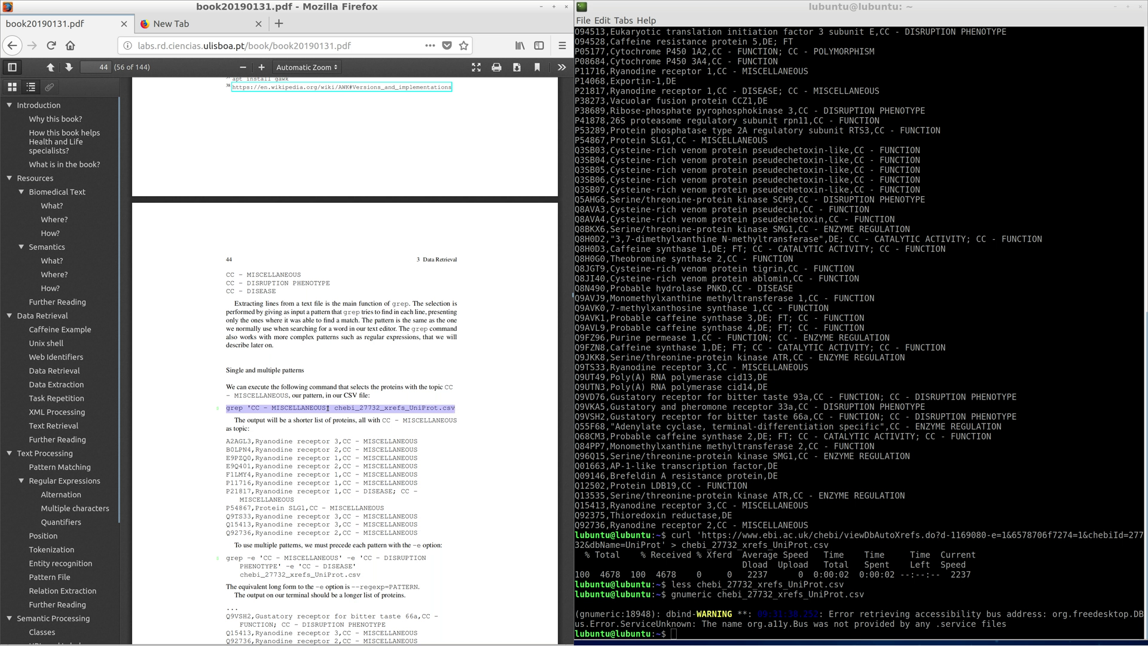
pyautogui.rightClick(327, 408)
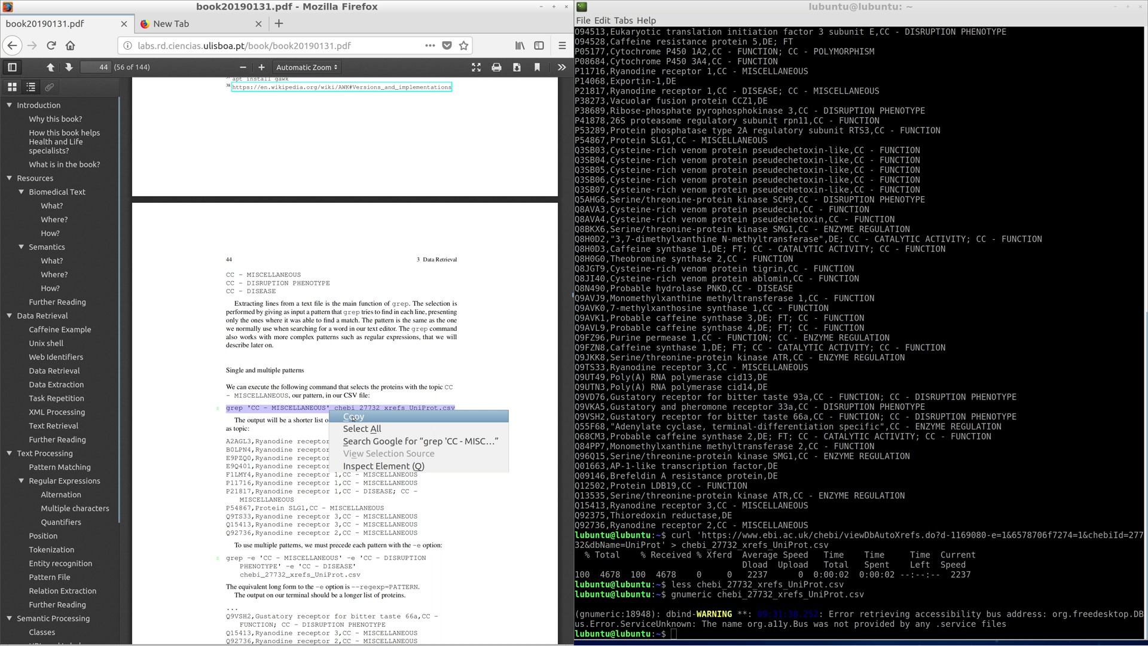
pyautogui.click(353, 418)
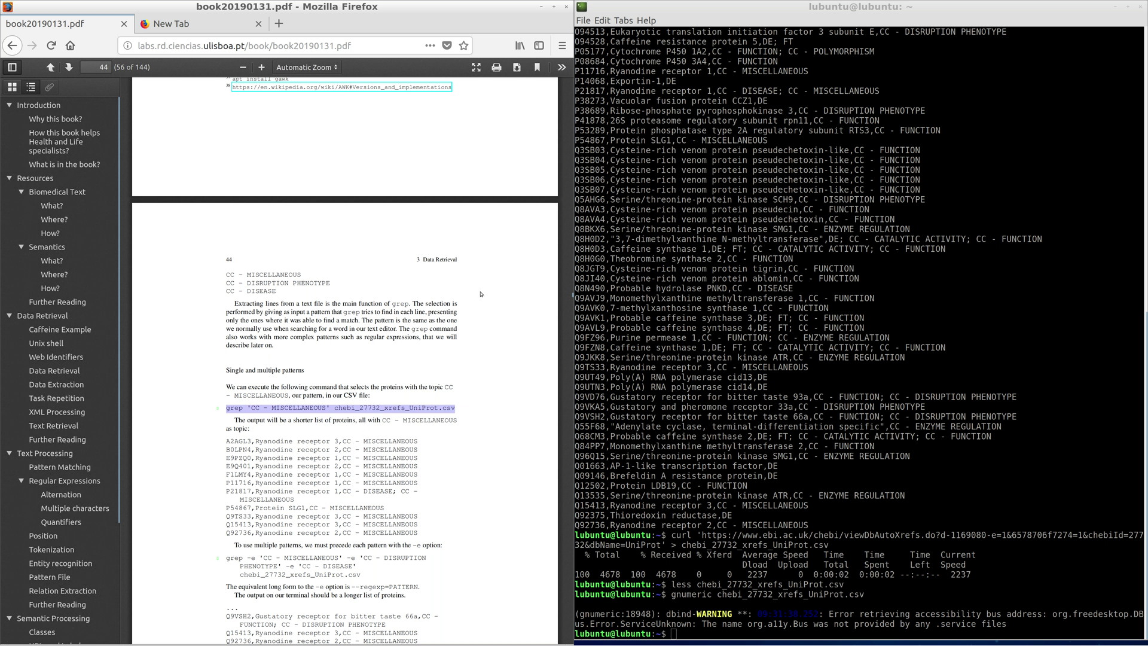
# Run the pasted grep command, listing only CC - MISCELLANEOUS proteins
pyautogui.hotkey('alt', 'Tab')
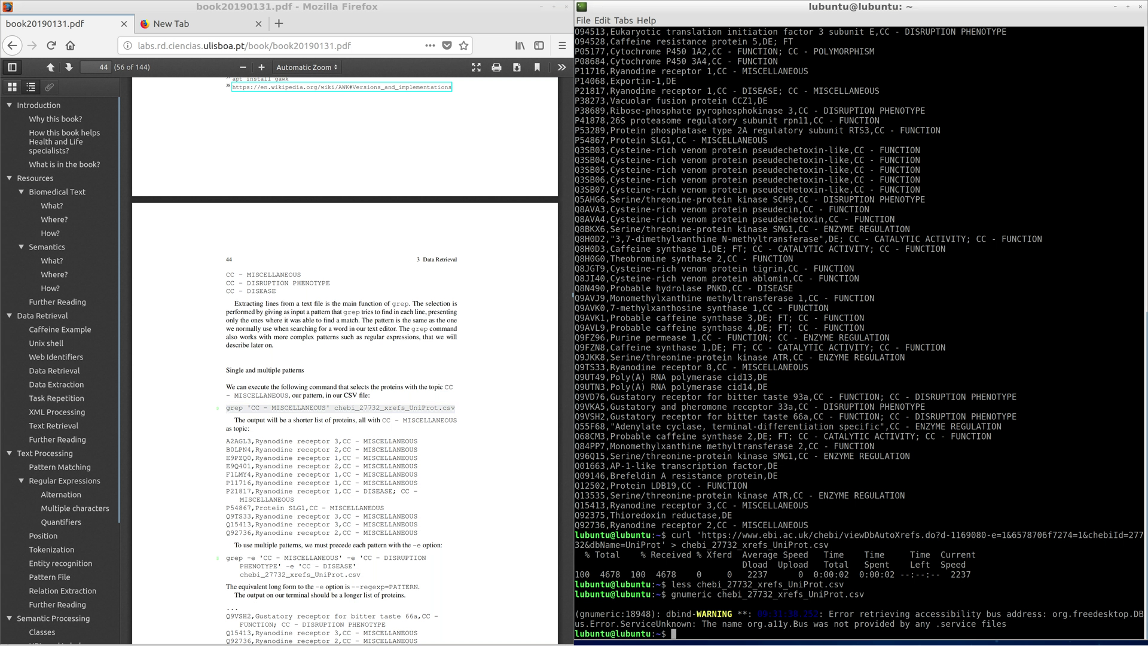
pyautogui.write("grep 'CC - MISCELLANEOUS' chebi_27732_xrefs_UniProt.csv")
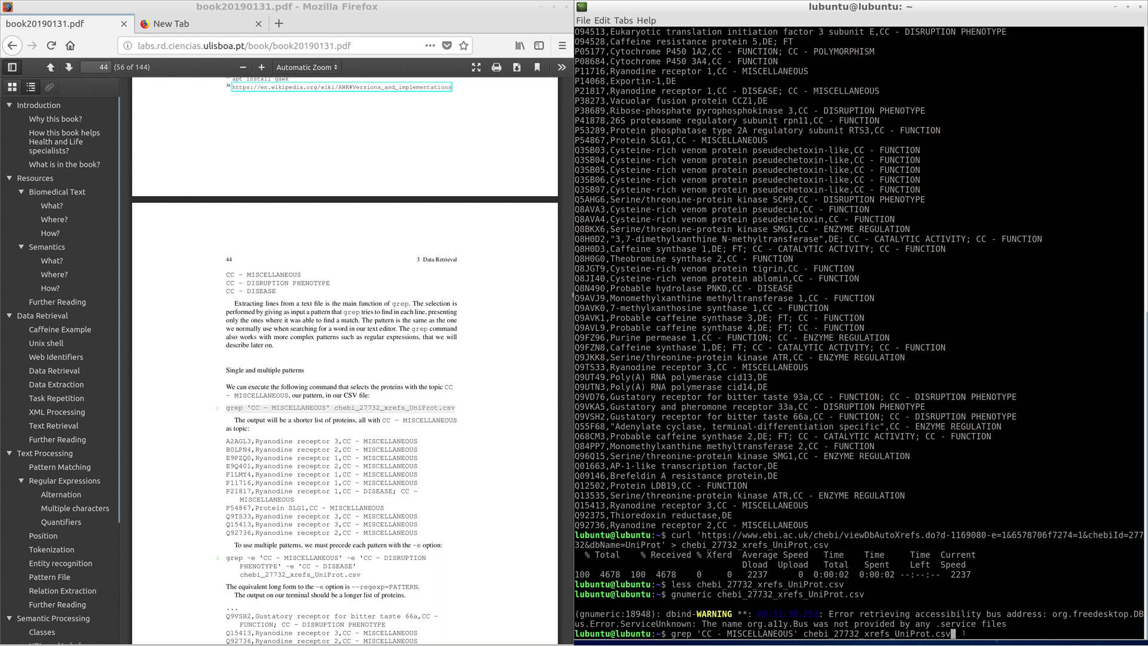
pyautogui.press('Return')
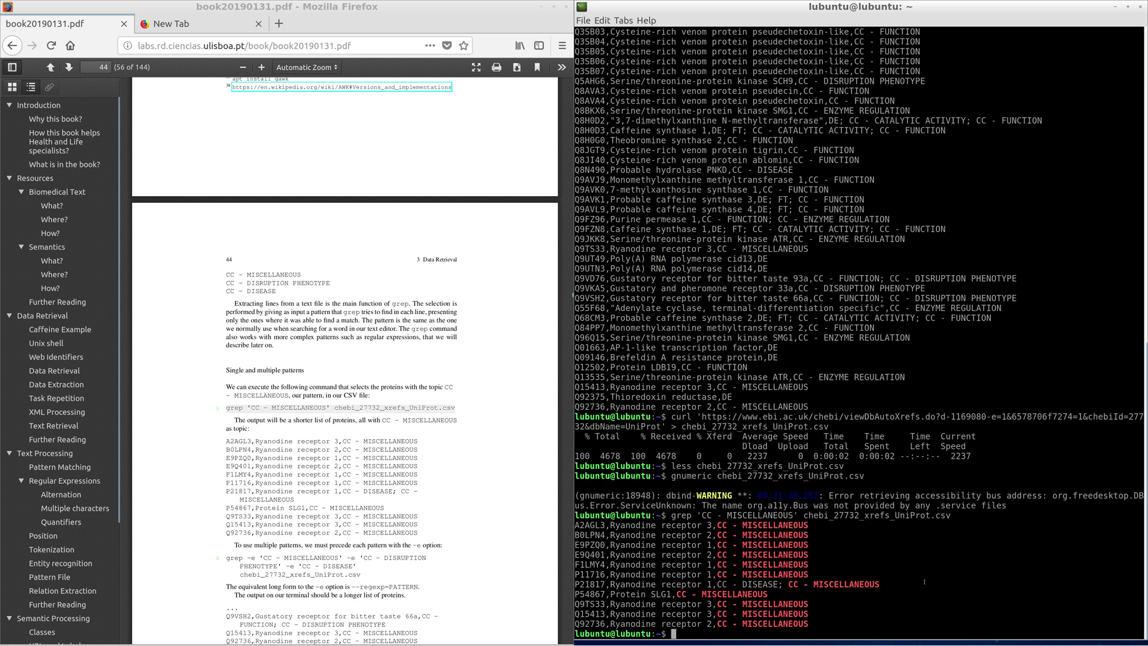
pyautogui.moveTo(717, 525); pyautogui.dragTo(809, 526)
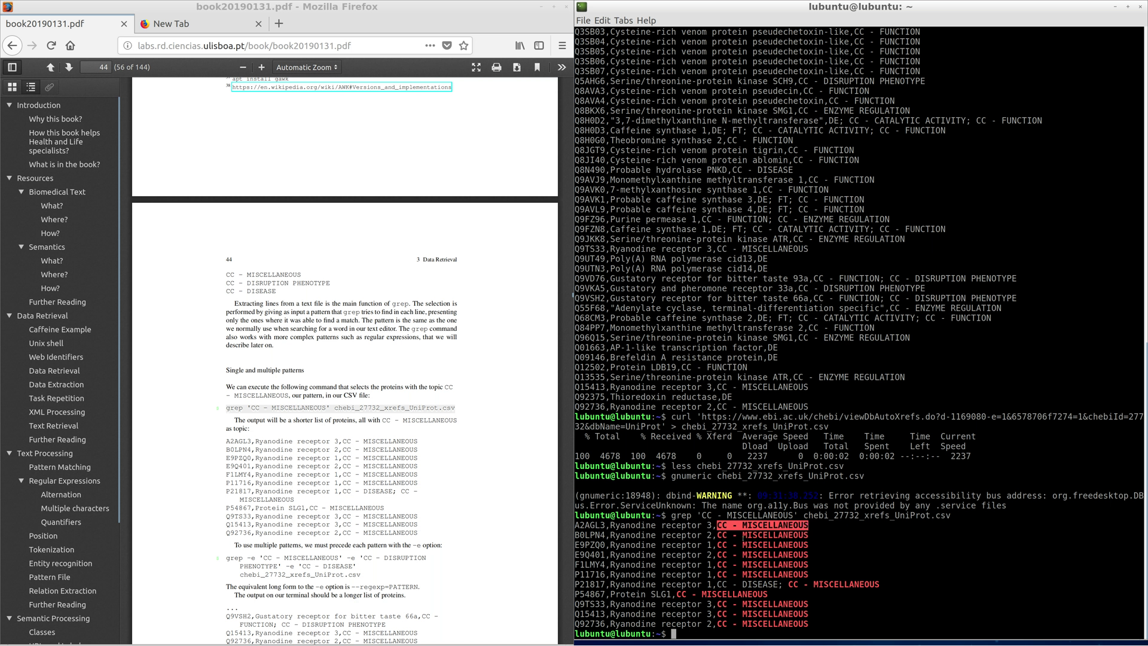
pyautogui.moveTo(717, 623); pyautogui.dragTo(808, 624)
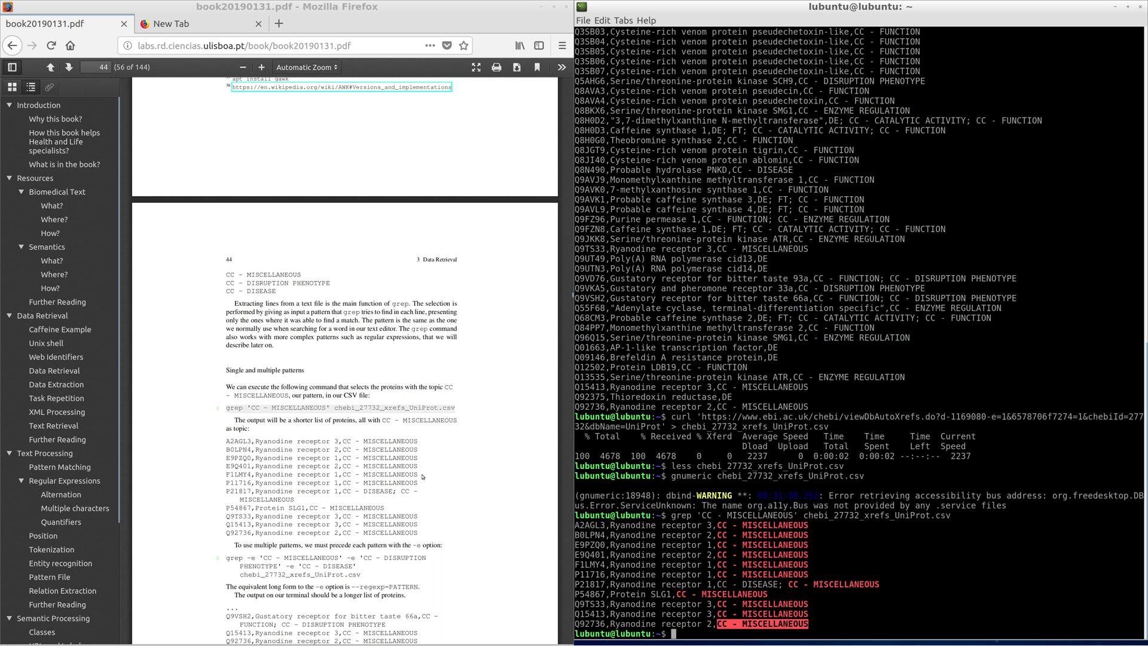
pyautogui.scroll(-4, 272, 482)
pyautogui.scroll(-4, 269, 448)
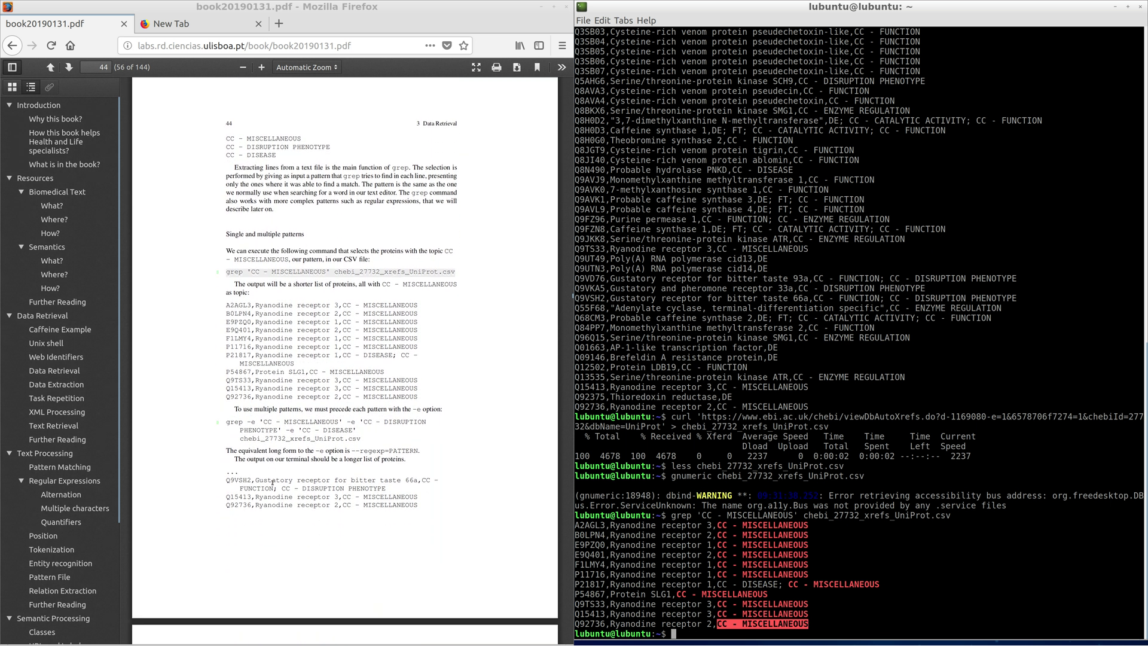
# Select the book's multi-pattern grep -e command
pyautogui.moveTo(235, 388); pyautogui.dragTo(306, 388)
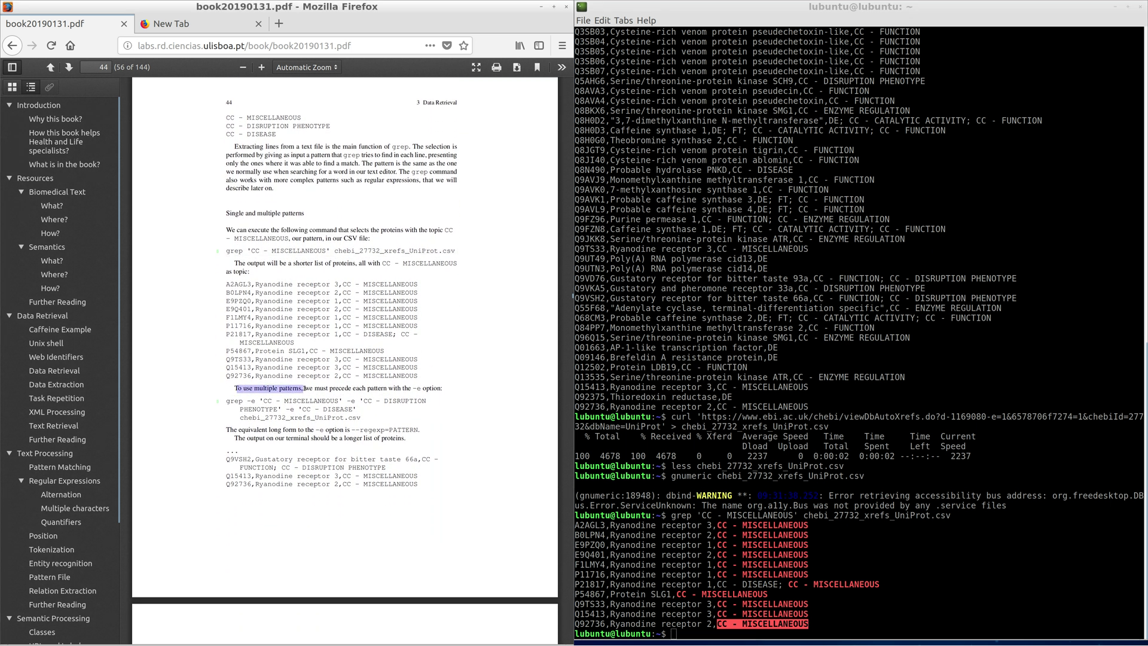
pyautogui.click(228, 401)
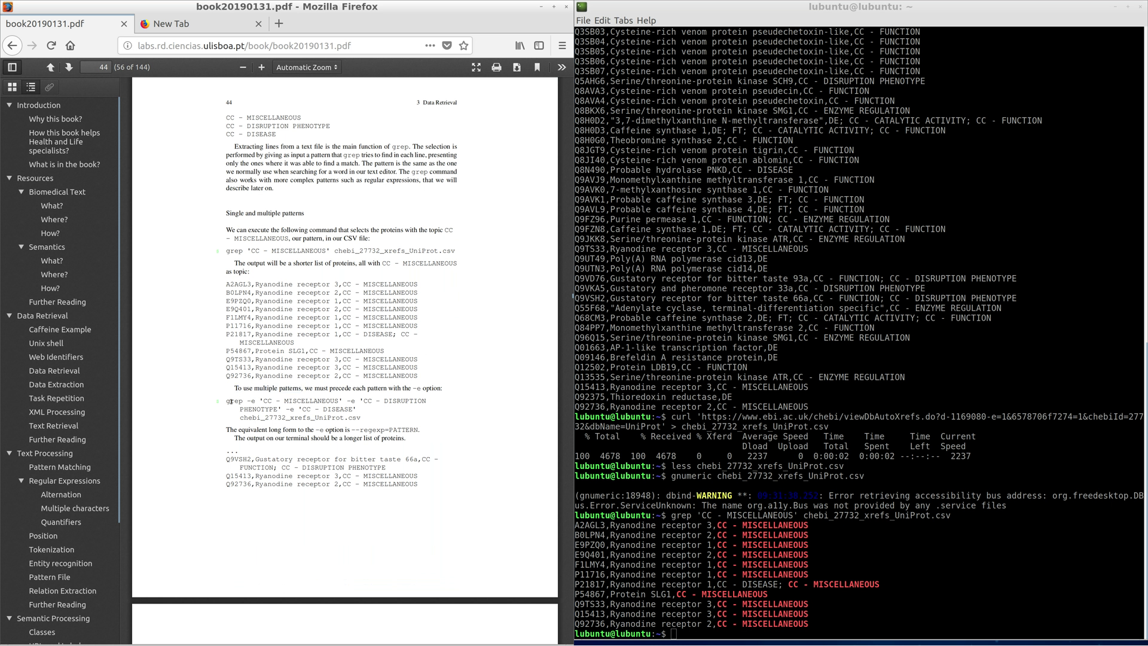
pyautogui.moveTo(227, 401); pyautogui.dragTo(358, 418)
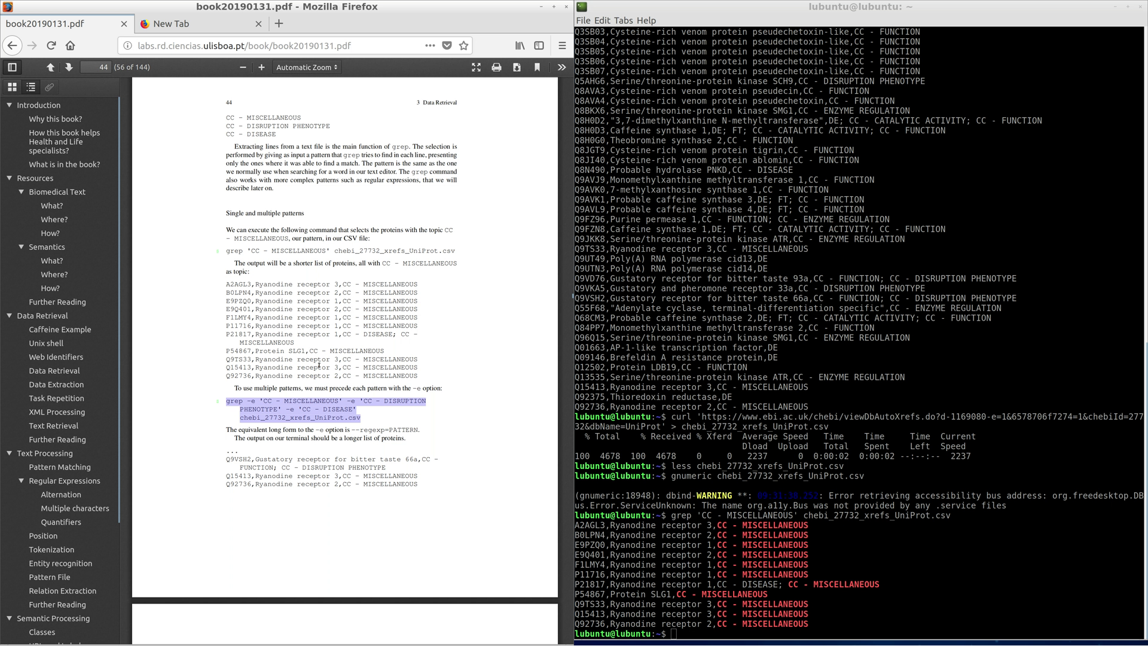
# Join the multi-line three-pattern grep command into a single line in a blank Firefox tab
pyautogui.hotkey('ctrl', 'Tab')
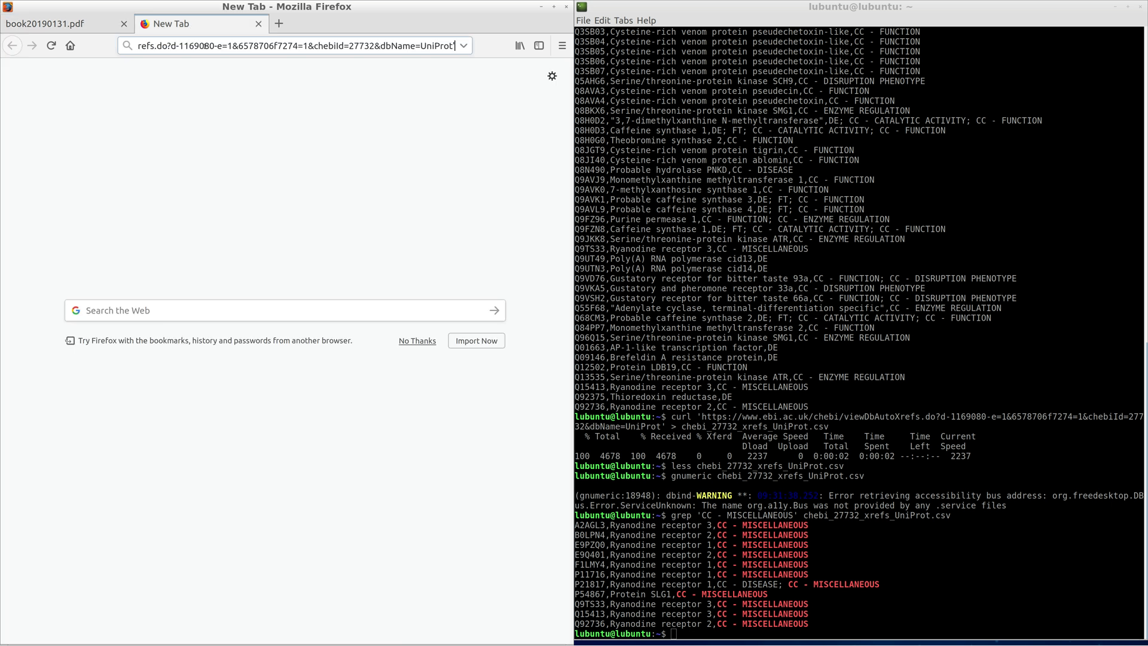
pyautogui.hotkey('ctrl', 'a')
pyautogui.write("grep -e 'CC - MISCELLANEOUS' -e 'CC - DISRUPTIONPHENOTYPE' -e 'CC - DISEASE'chebi_27732_xrefs_UniProt.csv")
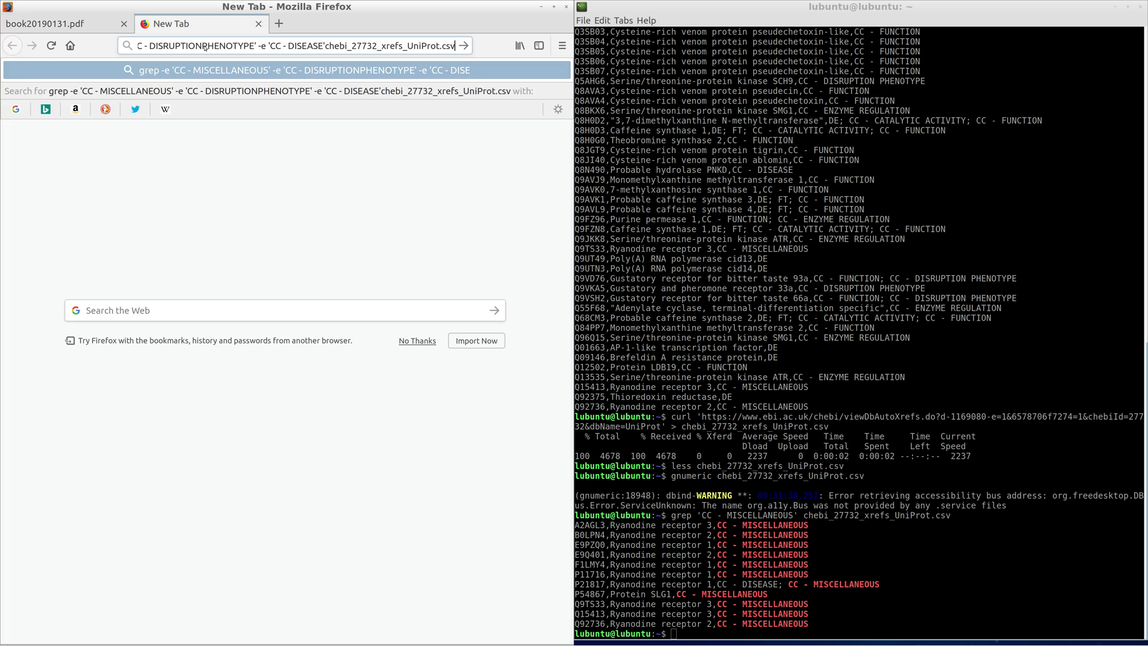
pyautogui.hotkey('ctrl', 'a')
# Run the joined grep with a space before the filename and highlight the CC - DISEASE match
pyautogui.hotkey('alt', 'Tab')
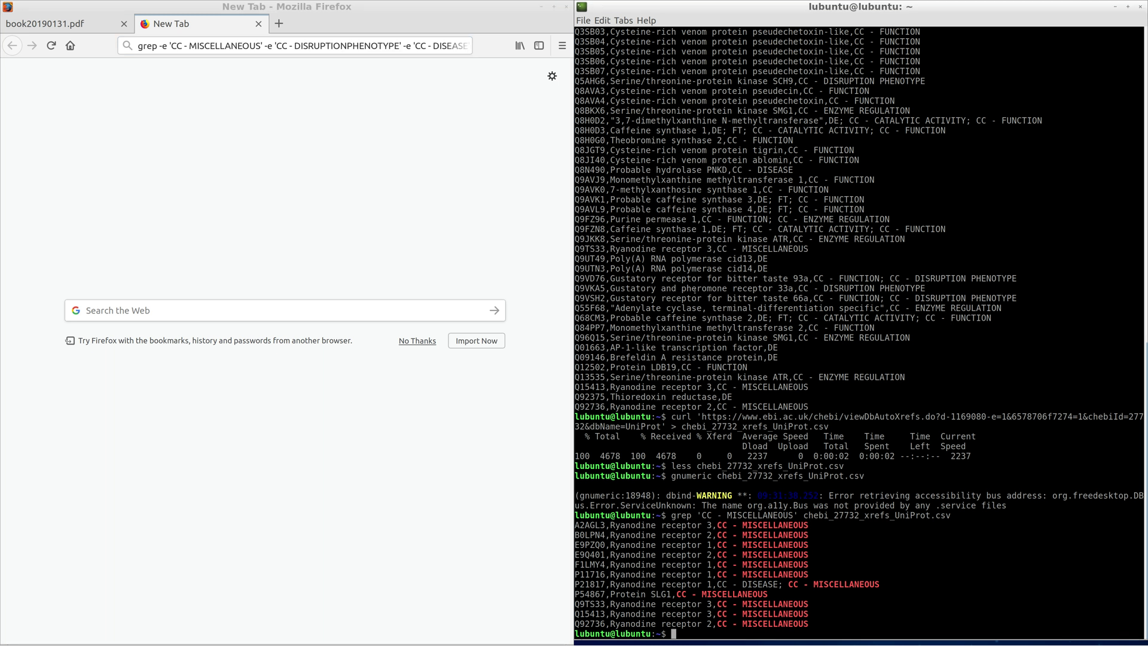
pyautogui.write("grep -e 'CC - MISCELLANEOUS' -e 'CC - DISRUPTIONPHENOTYPE' -e 'CC - DISEASE'chebi_27732_xrefs_UniProt.csv")
pyautogui.press('Left')
pyautogui.press('Left')
pyautogui.press('Left')
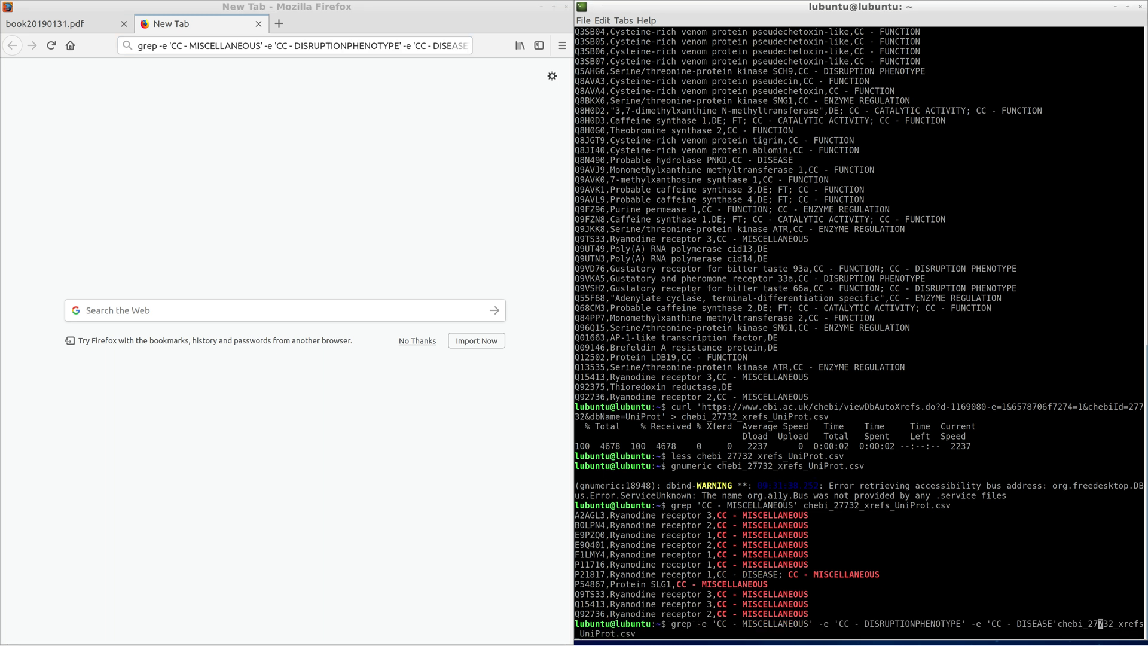
pyautogui.press('Return')
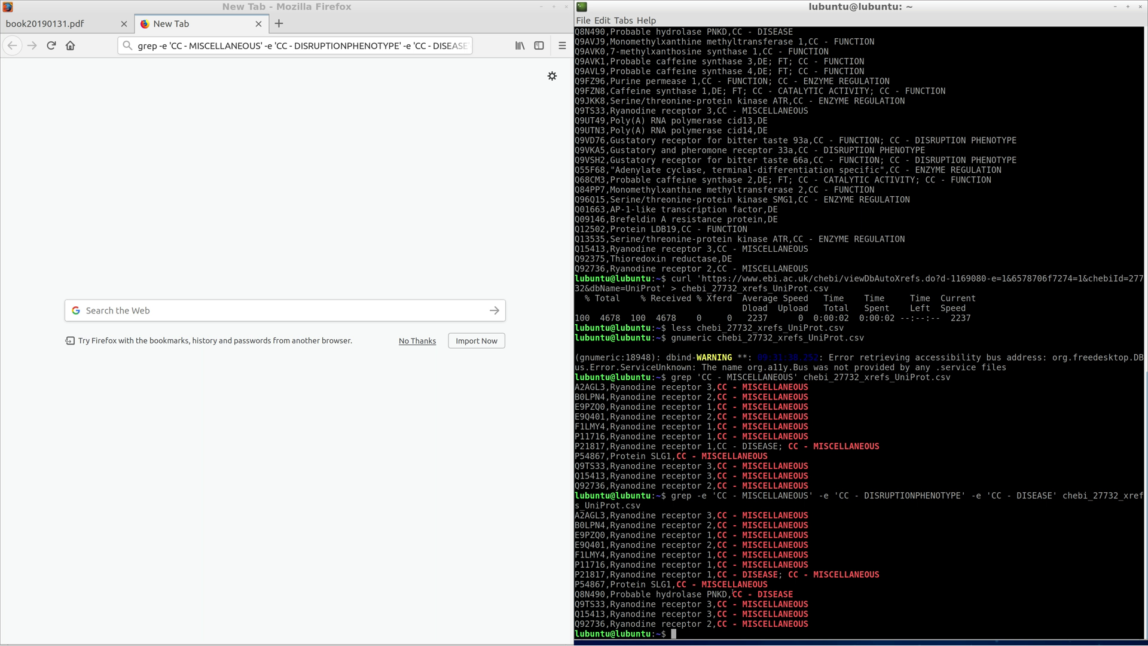
pyautogui.moveTo(734, 594); pyautogui.dragTo(794, 594)
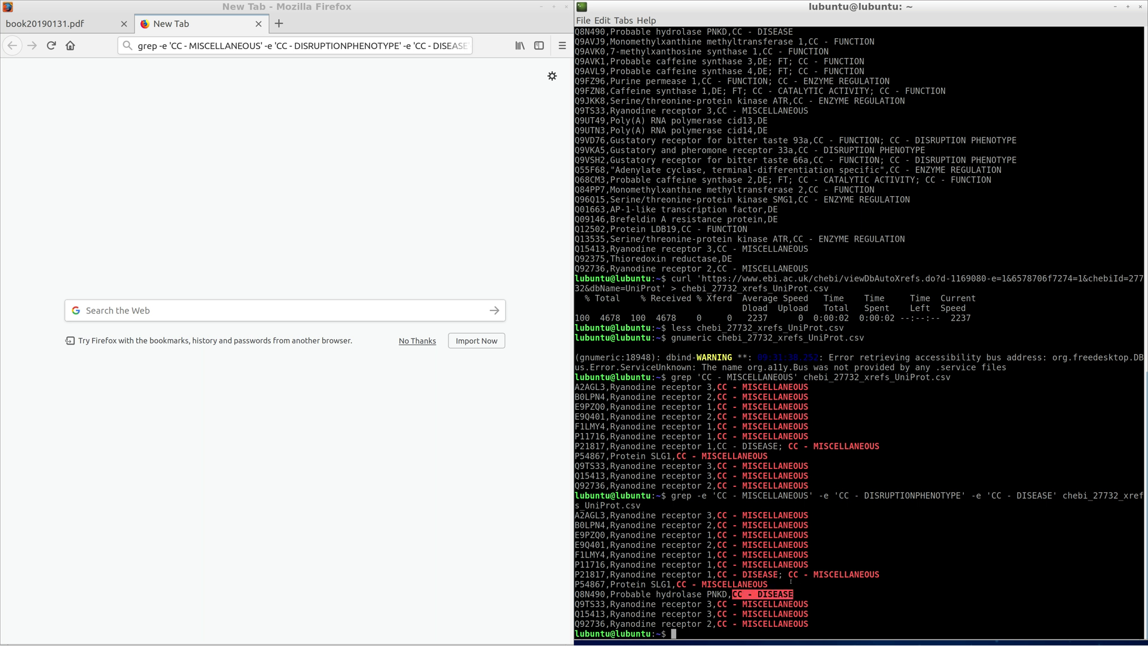